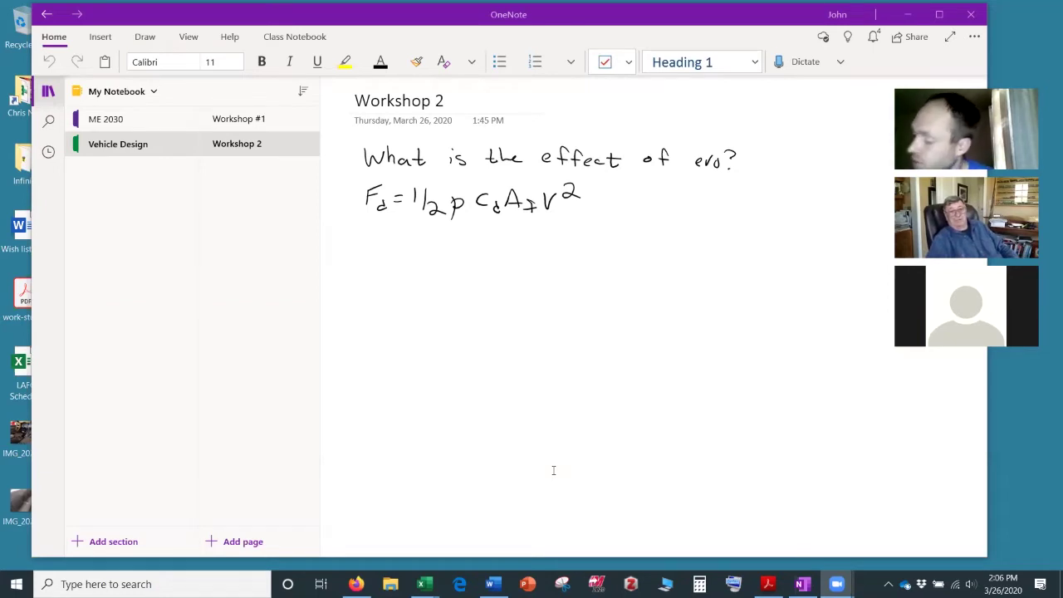
# Handwrite the lift force equation F_L = 1/2 ρ C_L A_f V² below the drag force equation
pyautogui.moveTo(361, 236); pyautogui.dragTo(361, 252)
pyautogui.moveTo(361, 236); pyautogui.dragTo(381, 256)
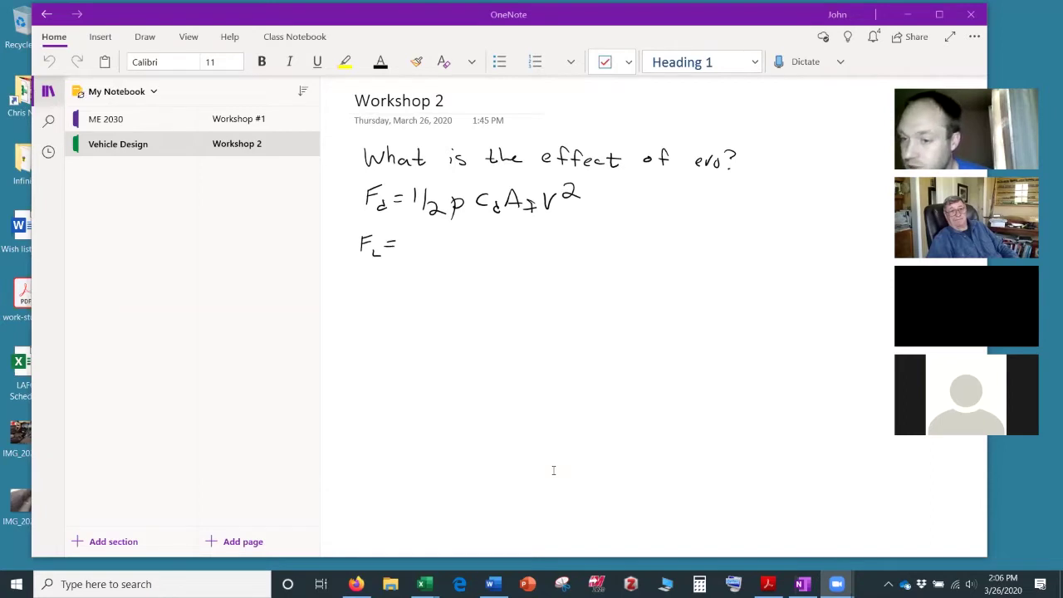
pyautogui.moveTo(408, 234); pyautogui.dragTo(410, 243)
pyautogui.moveTo(422, 235)
pyautogui.mouseDown()
pyautogui.moveTo(413, 262)
pyautogui.moveTo(444, 264)
pyautogui.moveTo(455, 250)
pyautogui.moveTo(484, 260)
pyautogui.mouseUp()
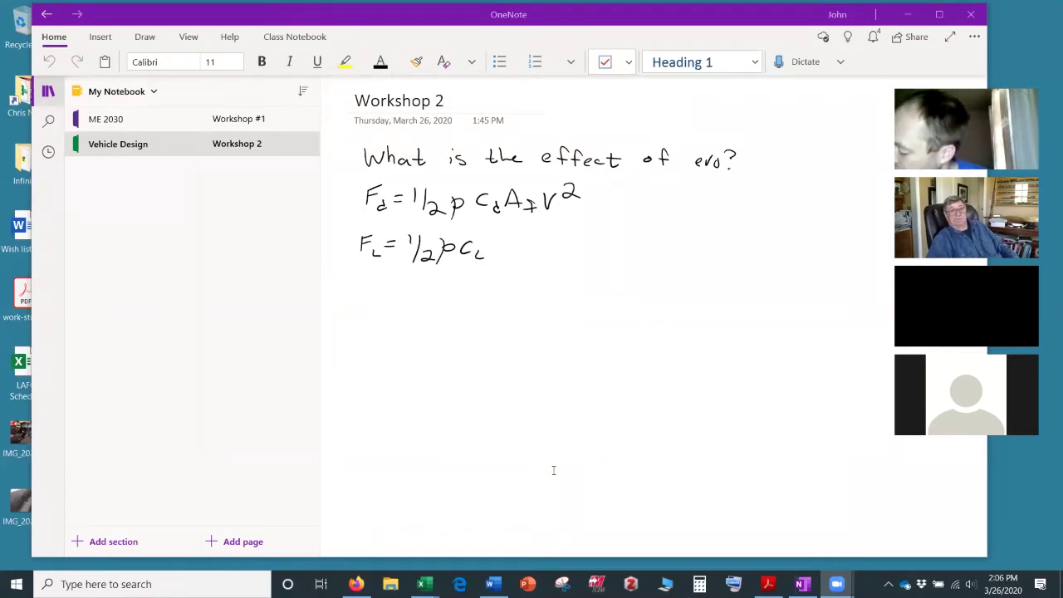
pyautogui.moveTo(496, 256); pyautogui.dragTo(509, 255)
pyautogui.moveTo(499, 248); pyautogui.dragTo(506, 249)
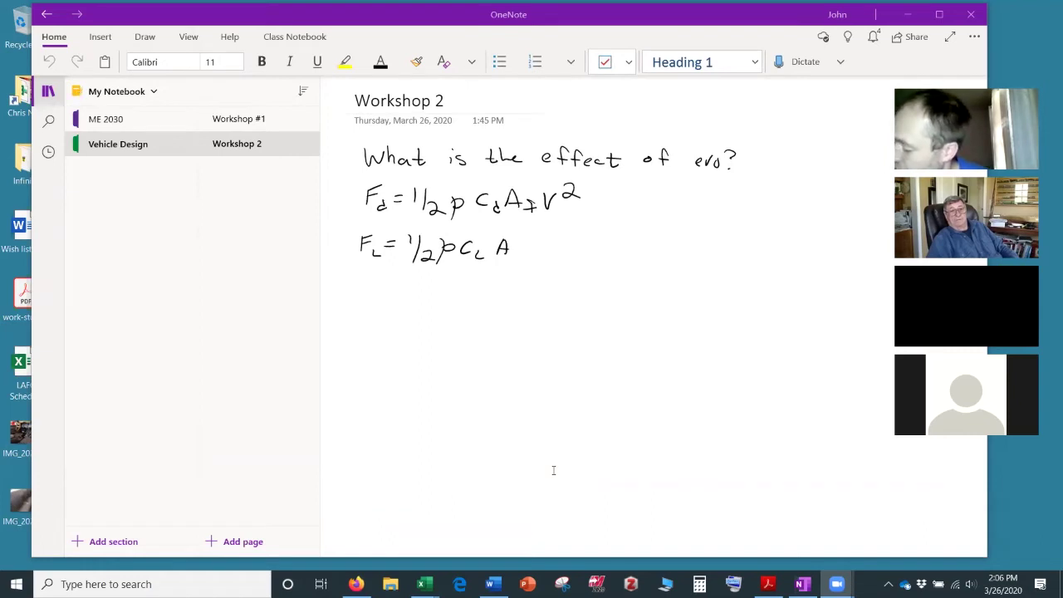
pyautogui.moveTo(522, 250)
pyautogui.mouseDown()
pyautogui.moveTo(519, 262)
pyautogui.moveTo(545, 240)
pyautogui.moveTo(568, 241)
pyautogui.mouseUp()
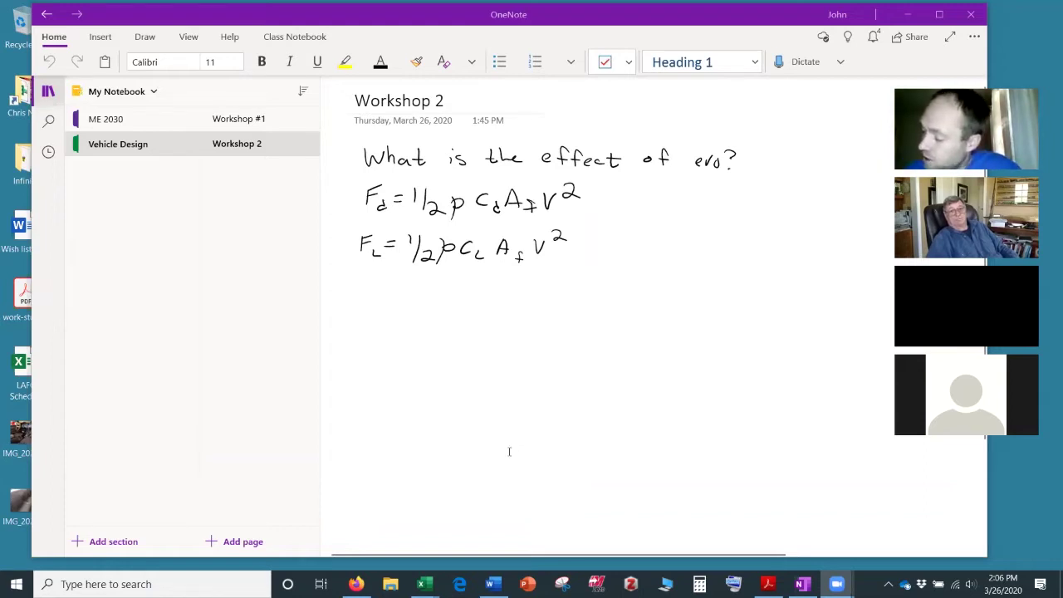
# Handwrite the lift-to-drag ratio C_L/C_d = -2.5 under the lift equation, with a 2 noted beneath it
pyautogui.moveTo(392, 292)
pyautogui.mouseDown()
pyautogui.moveTo(389, 307)
pyautogui.moveTo(401, 311)
pyautogui.mouseUp()
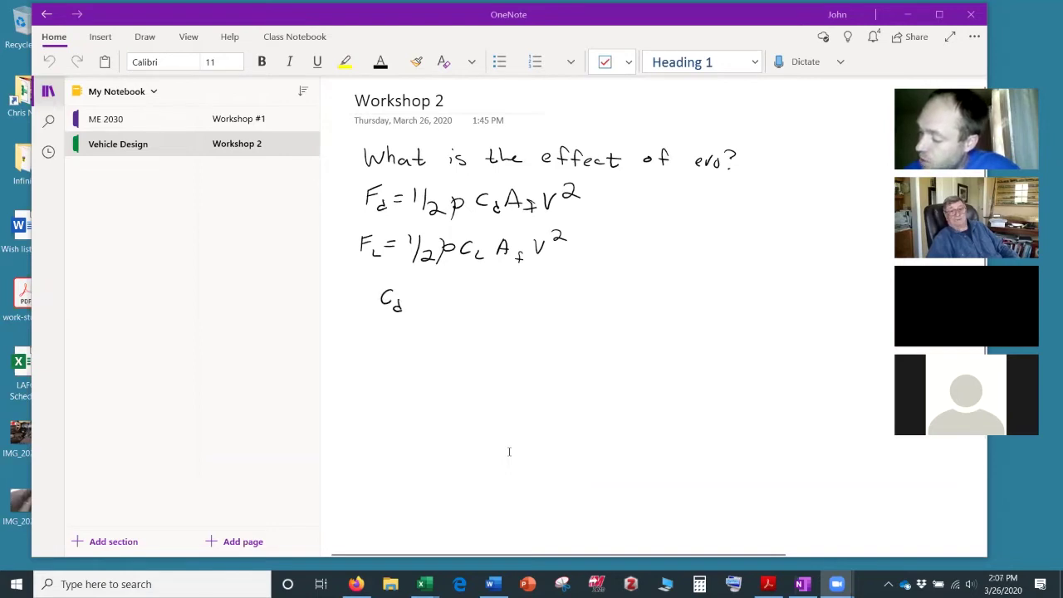
pyautogui.moveTo(396, 274)
pyautogui.mouseDown()
pyautogui.moveTo(388, 283)
pyautogui.moveTo(407, 285)
pyautogui.mouseUp()
pyautogui.moveTo(381, 287); pyautogui.dragTo(411, 284)
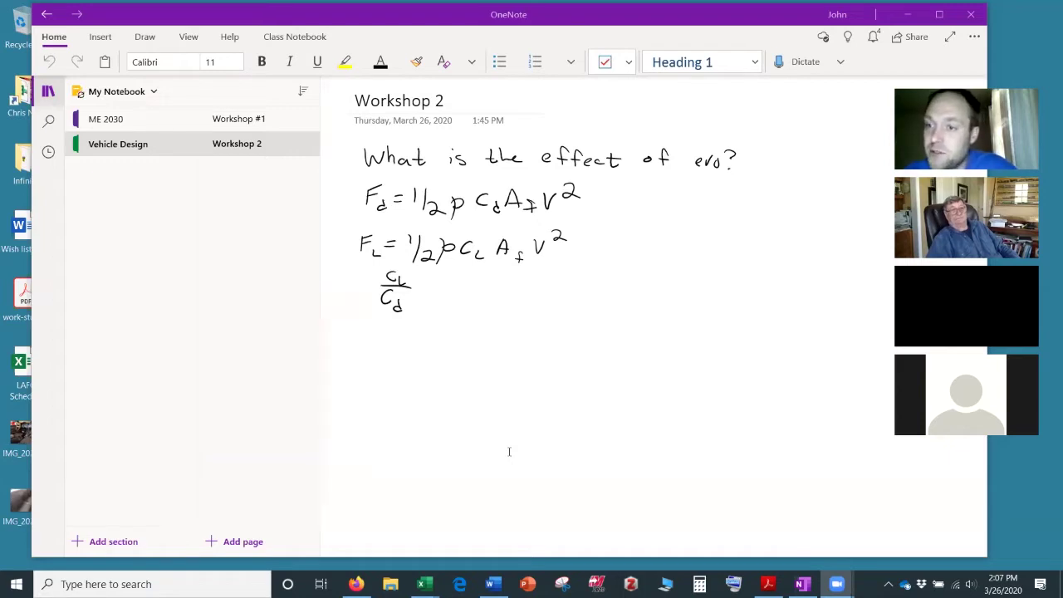
pyautogui.click(456, 295)
pyautogui.moveTo(437, 284)
pyautogui.mouseDown()
pyautogui.moveTo(450, 295)
pyautogui.moveTo(472, 281)
pyautogui.mouseUp()
pyautogui.moveTo(462, 283); pyautogui.dragTo(463, 295)
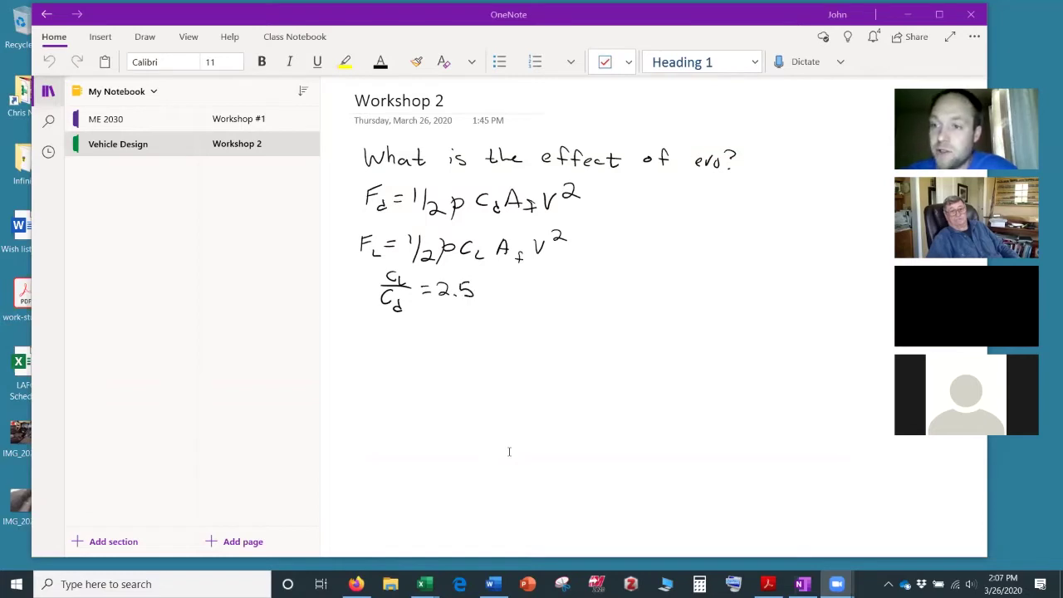
pyautogui.moveTo(410, 319); pyautogui.dragTo(435, 338)
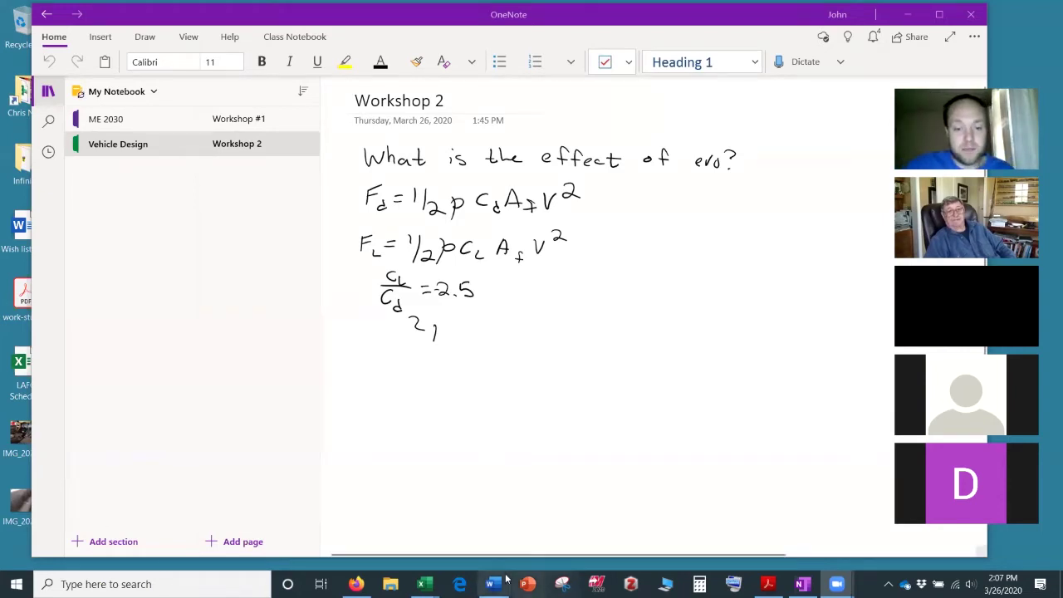
# Switch to the Excel workbook Workshop 2 Vehicle Downforce.xlsx and deselect the downforce chart
pyautogui.moveTo(425, 584)
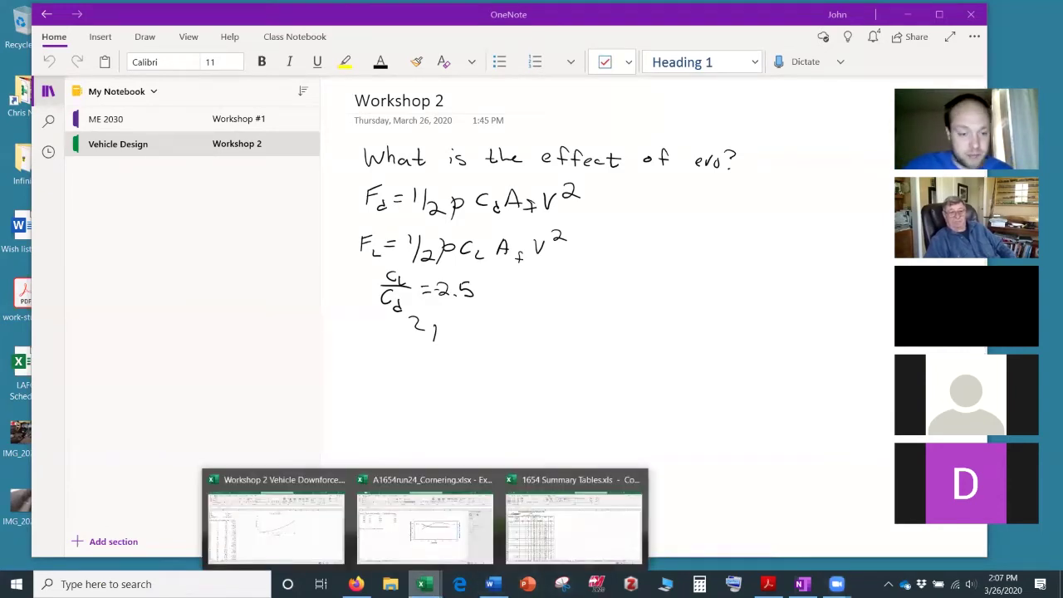
pyautogui.click(306, 540)
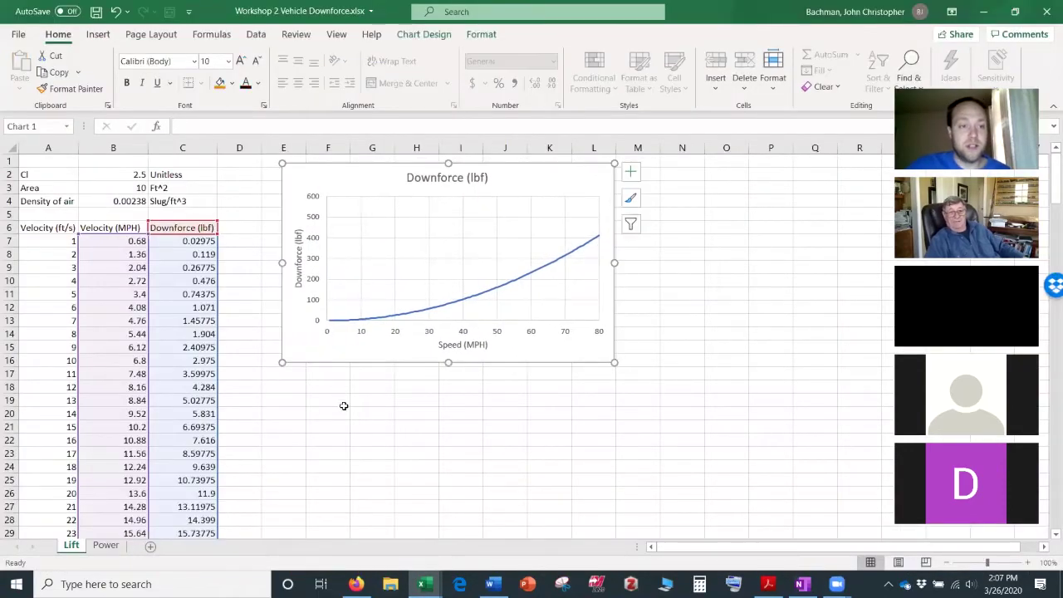
pyautogui.click(343, 406)
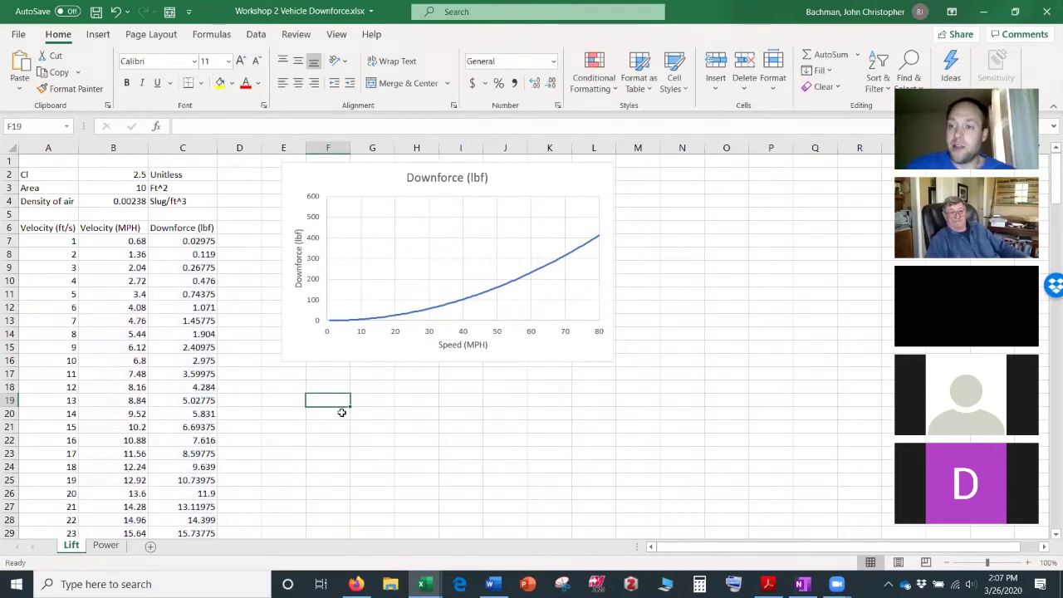
# Examine the Cl, area and air density inputs, the first downforce formula, and the downforce curve near 30 MPH
pyautogui.click(133, 178)
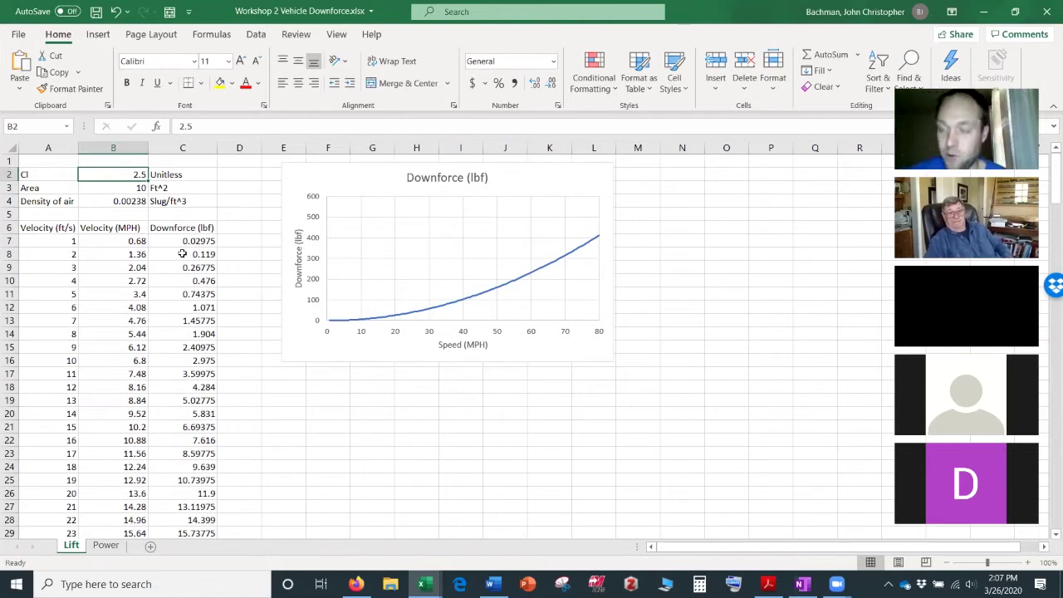
pyautogui.press('Down')
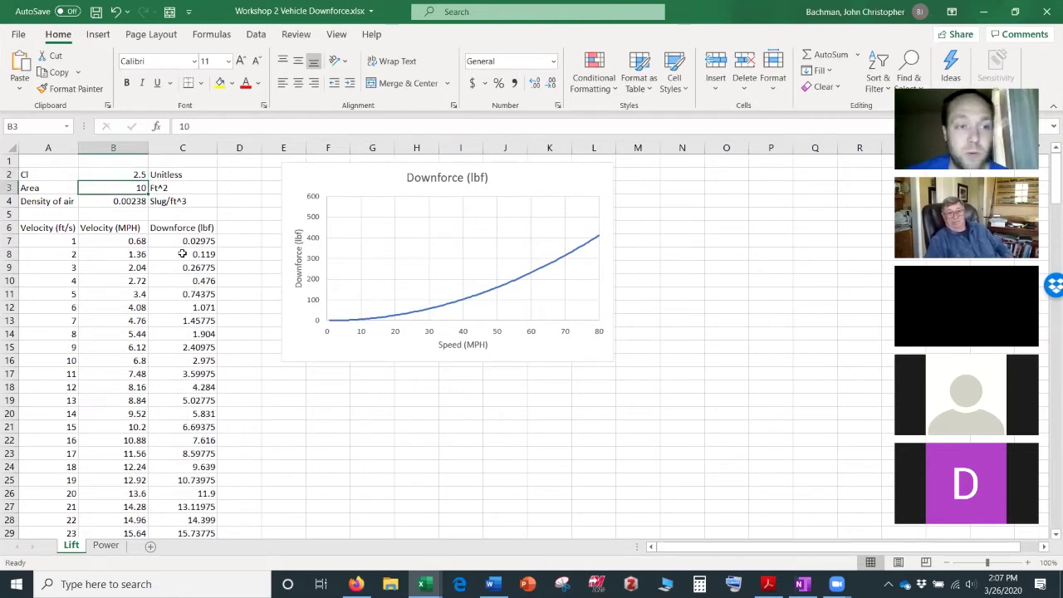
pyautogui.press('Down')
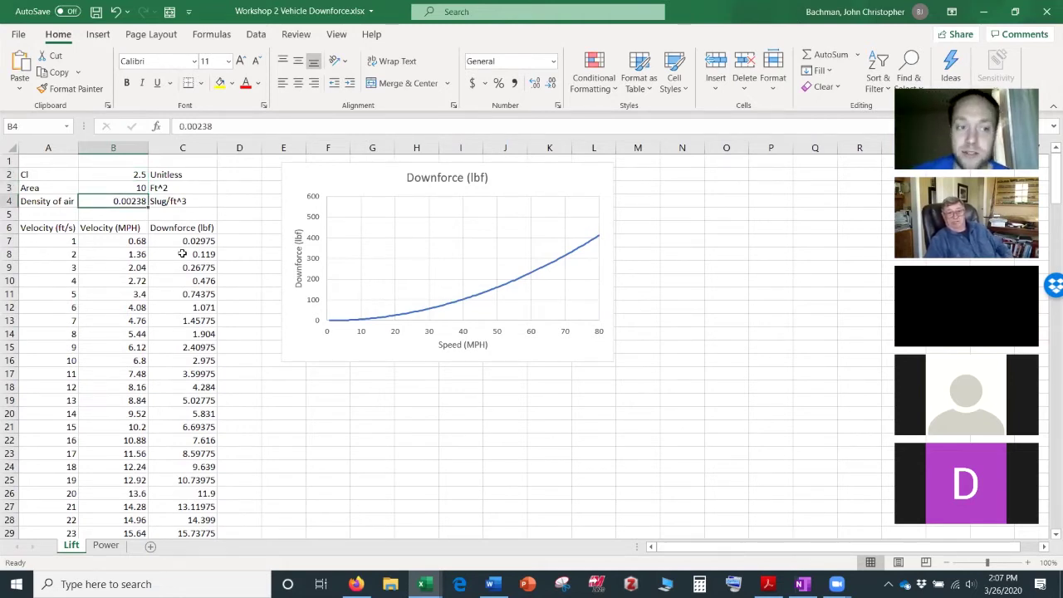
pyautogui.press('Down')
pyautogui.press('Down')
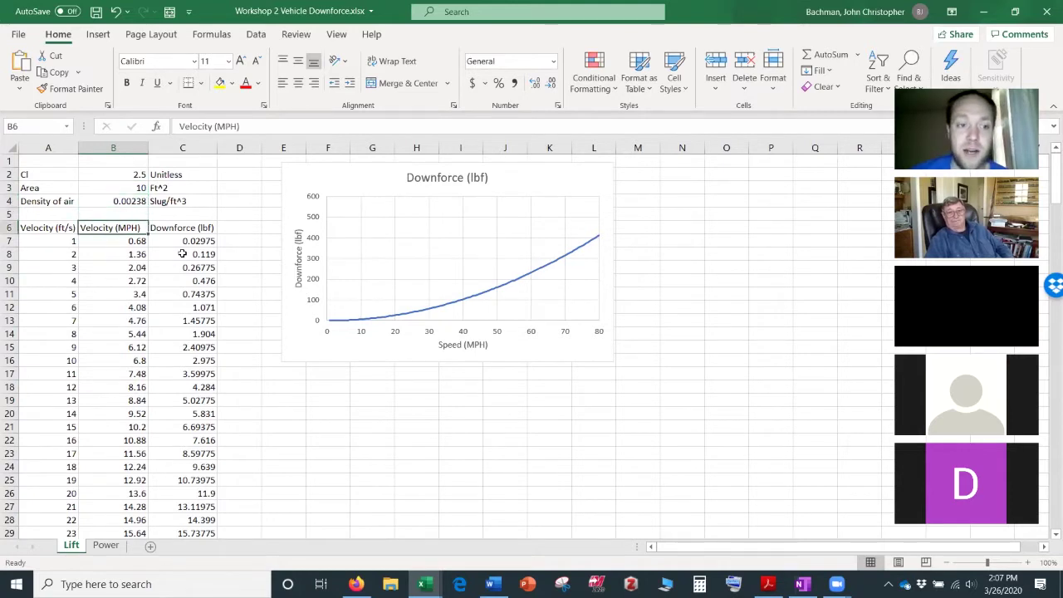
pyautogui.press('Right')
pyautogui.press('Down')
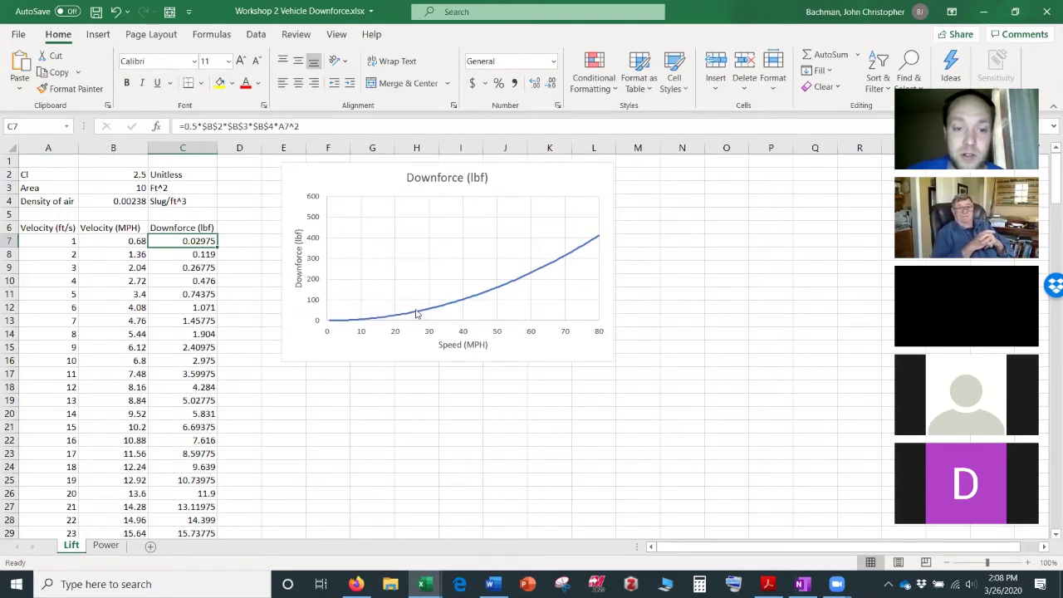
pyautogui.moveTo(421, 314)
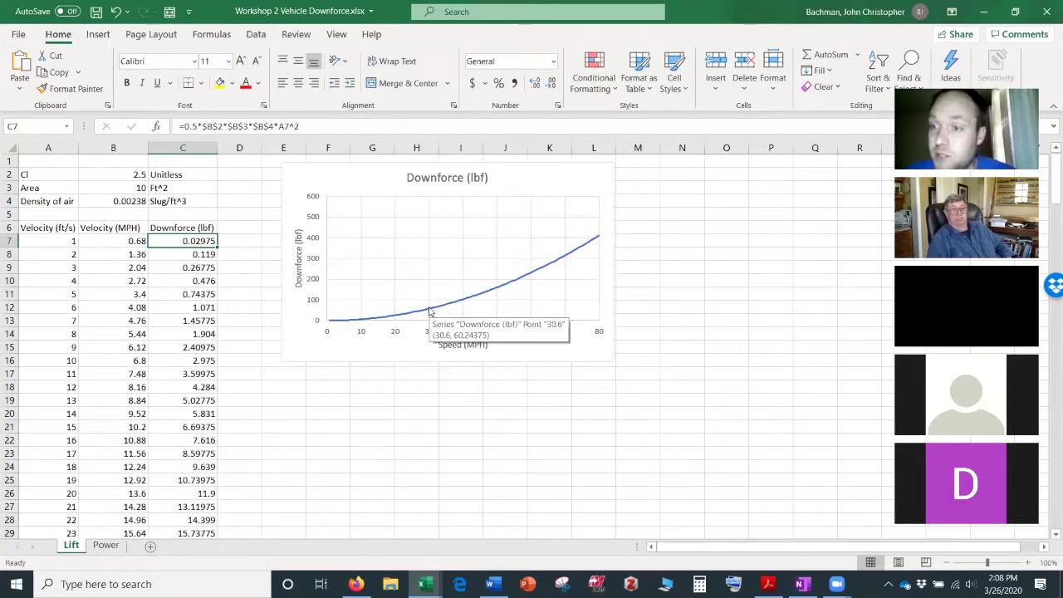
# Set the lift coefficient Cl in B2 to 1.5 and check the downforce curve between 20 and 40 MPH
pyautogui.click(133, 175)
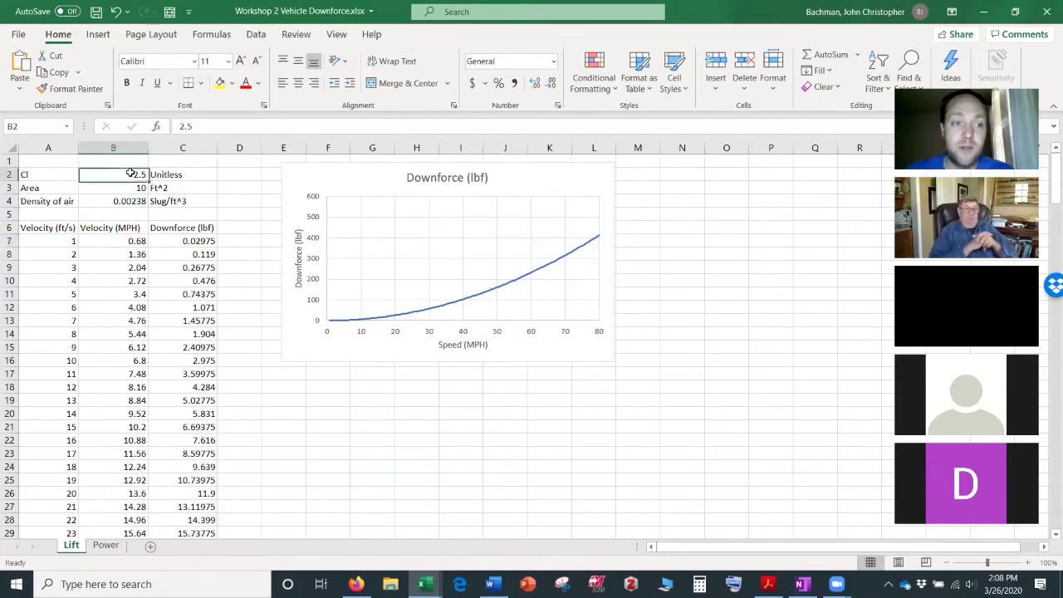
pyautogui.write('1.5')
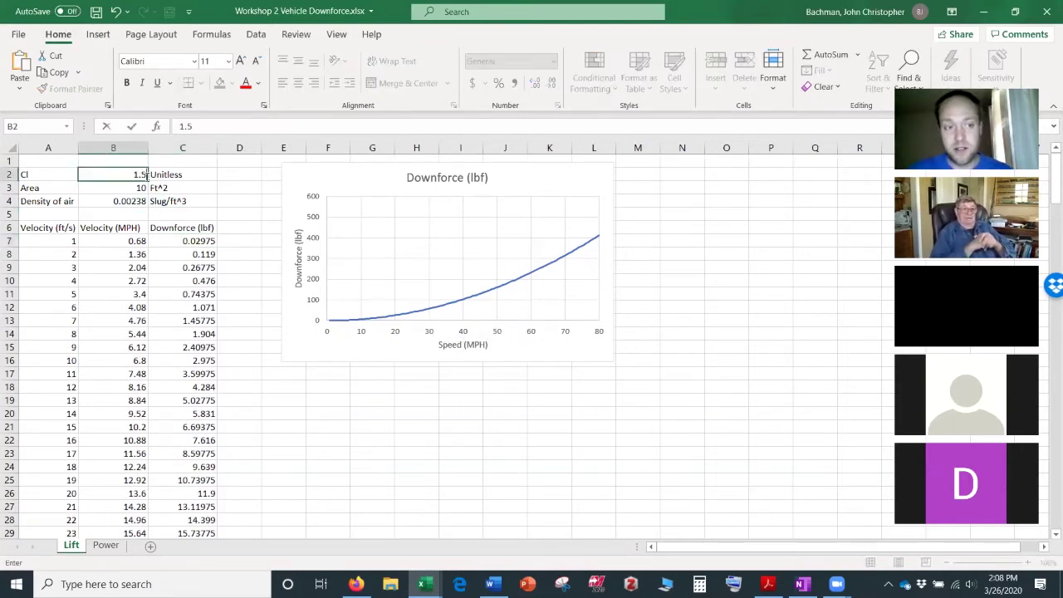
pyautogui.press('Return')
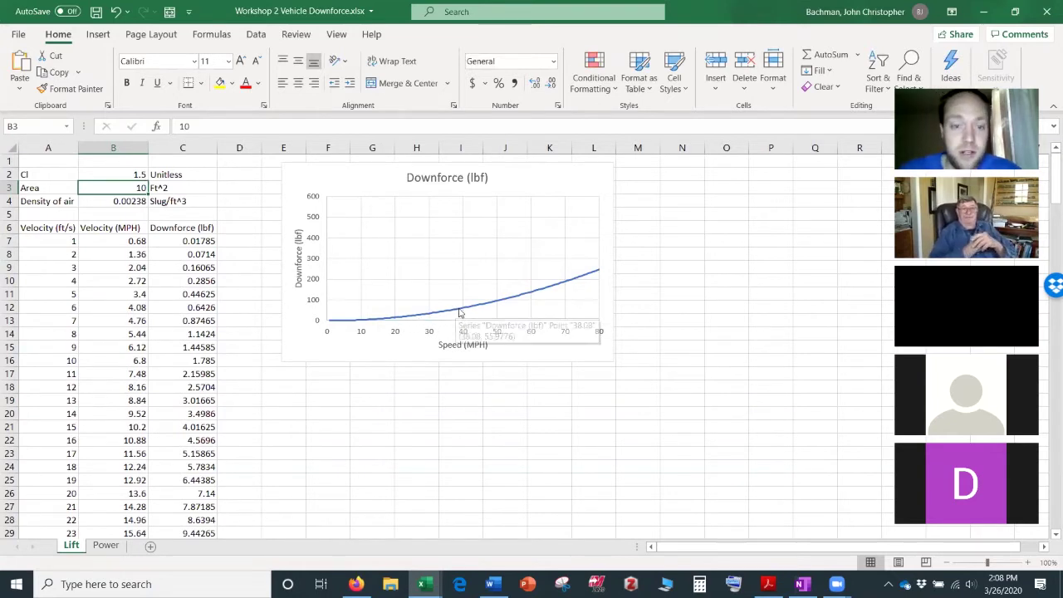
pyautogui.moveTo(464, 311)
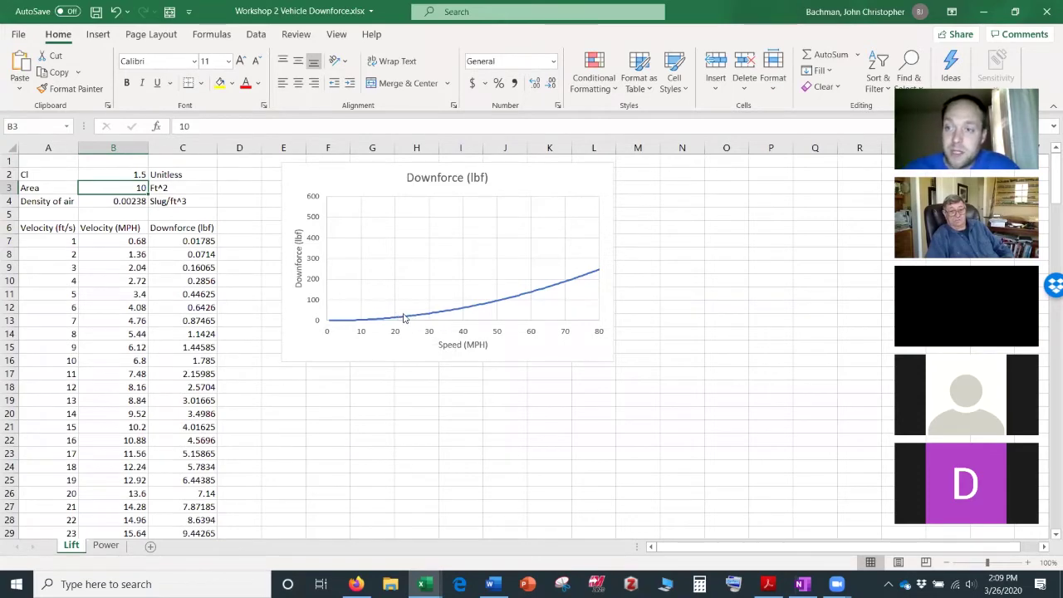
pyautogui.moveTo(403, 320)
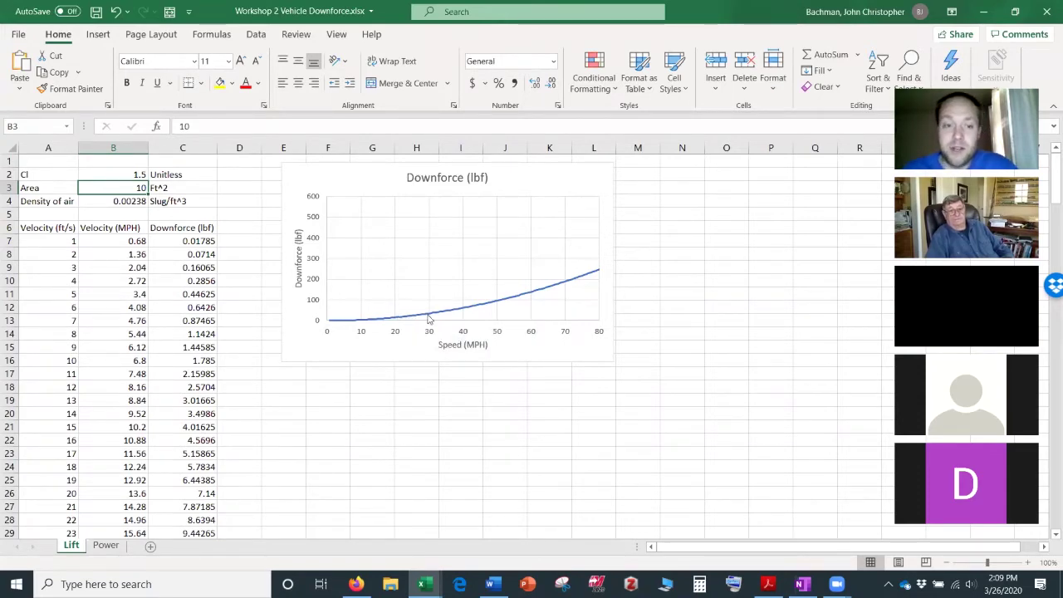
# Set the maximum bound of the chart's speed axis to 200, moving the video call thumbnails off the axis settings
pyautogui.click(464, 333)
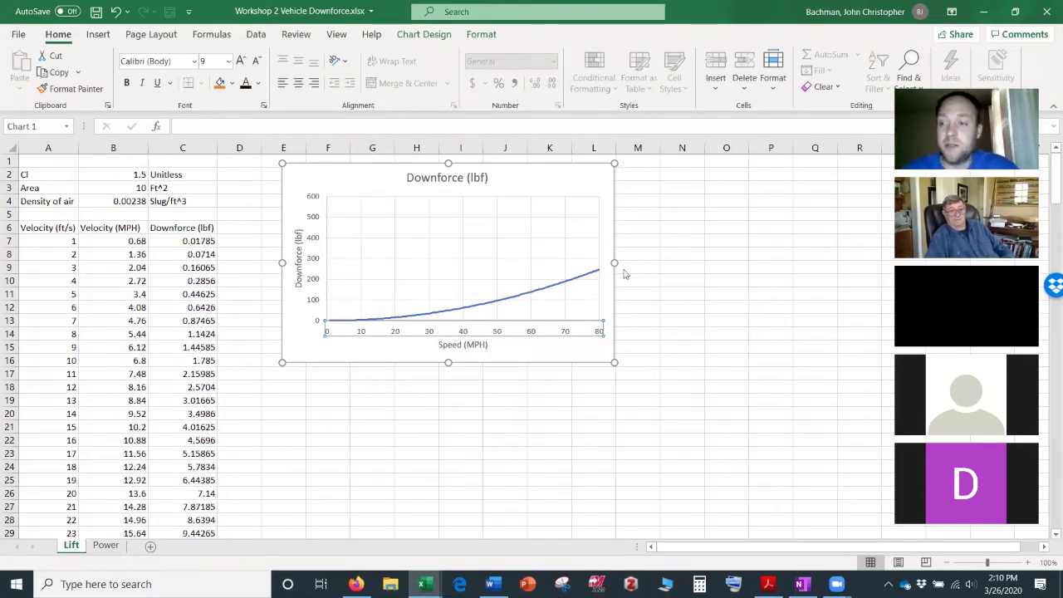
pyautogui.hotkey('ctrl', '1')
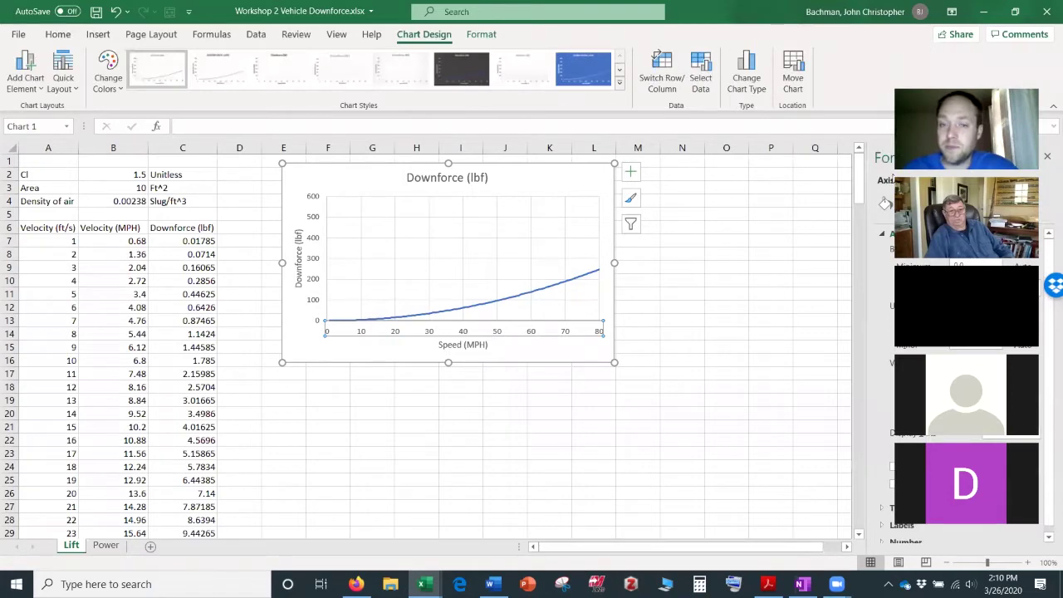
pyautogui.moveTo(967, 129); pyautogui.dragTo(772, 138)
pyautogui.click(925, 295)
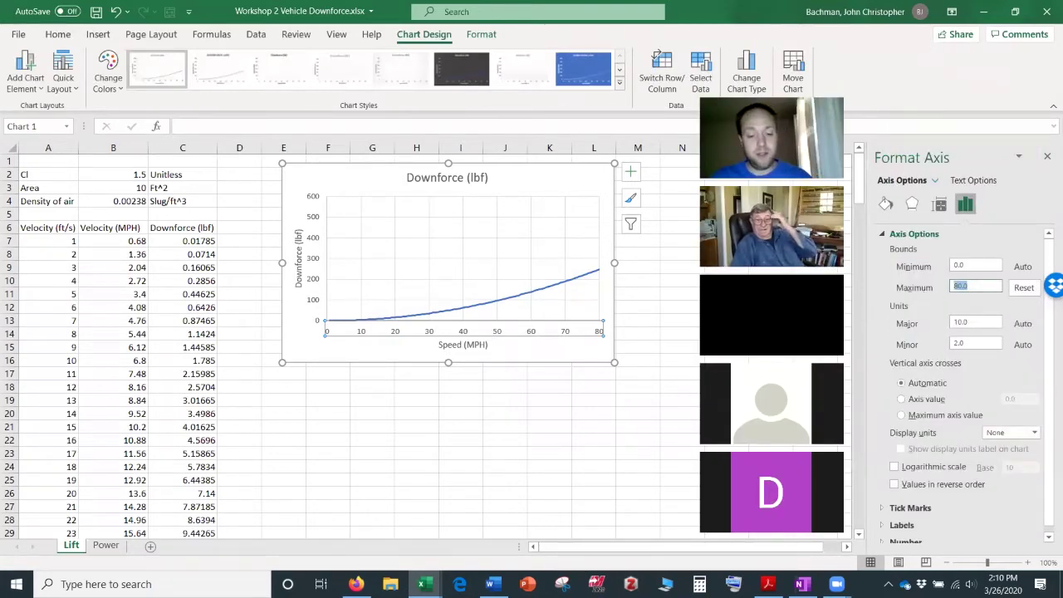
pyautogui.write('200')
pyautogui.click(962, 265)
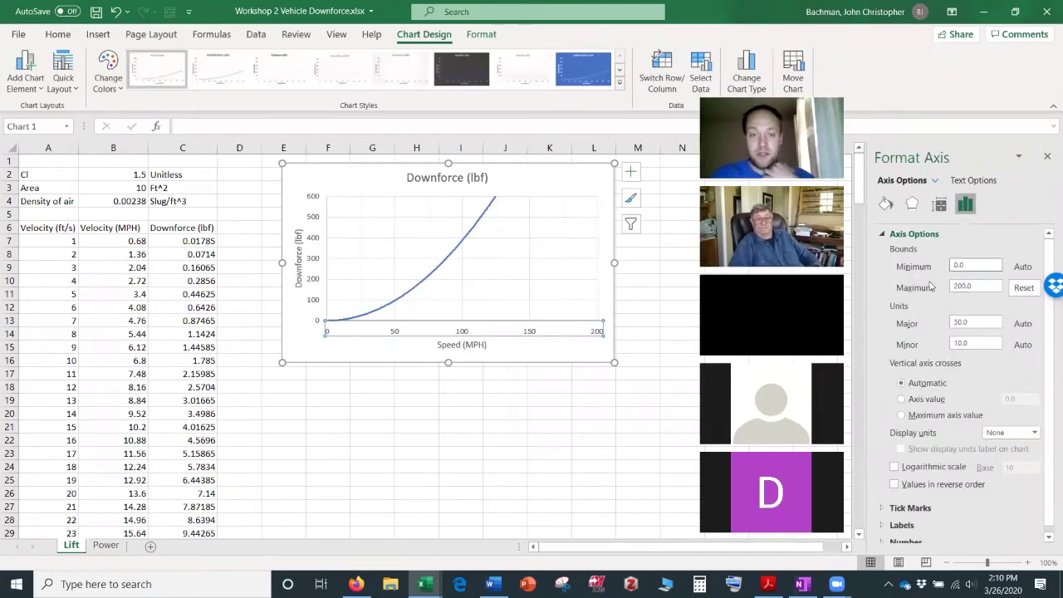
# Extend the chart's vertical downforce axis to 800 and inspect the upper end of the curve
pyautogui.click(316, 219)
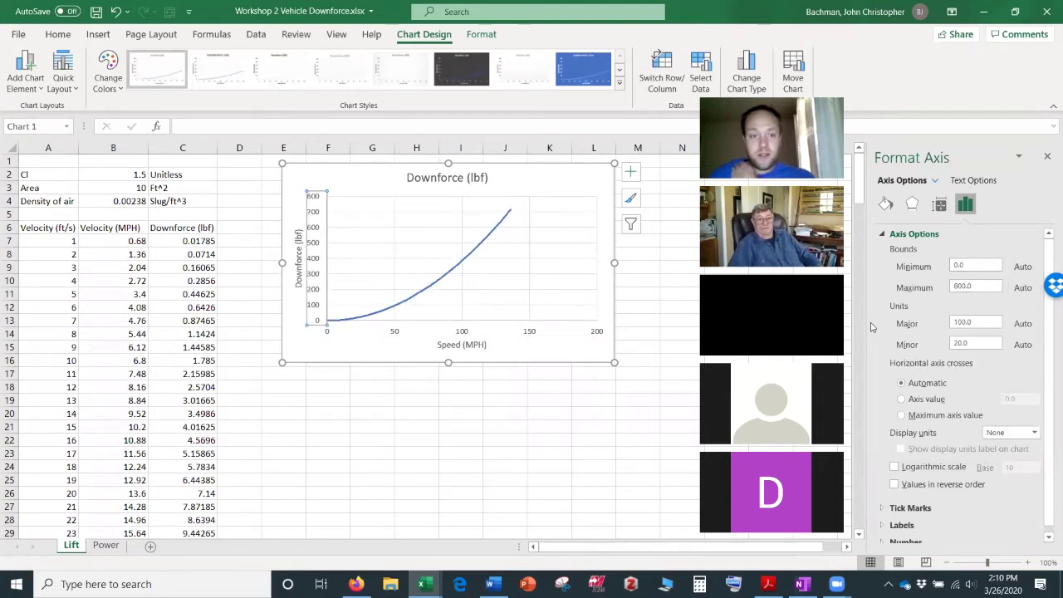
pyautogui.click(506, 349)
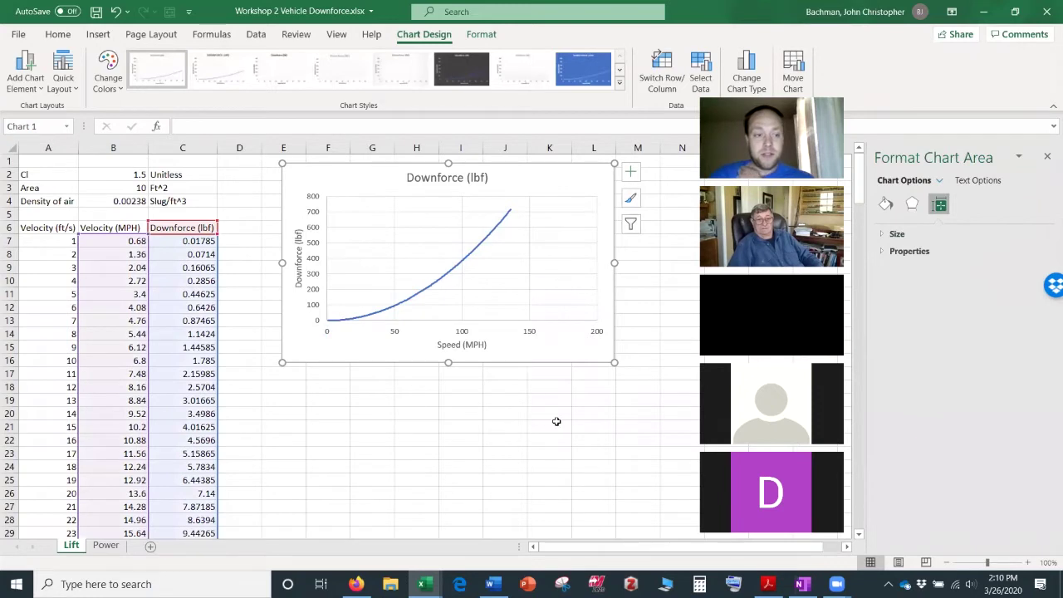
pyautogui.moveTo(509, 212)
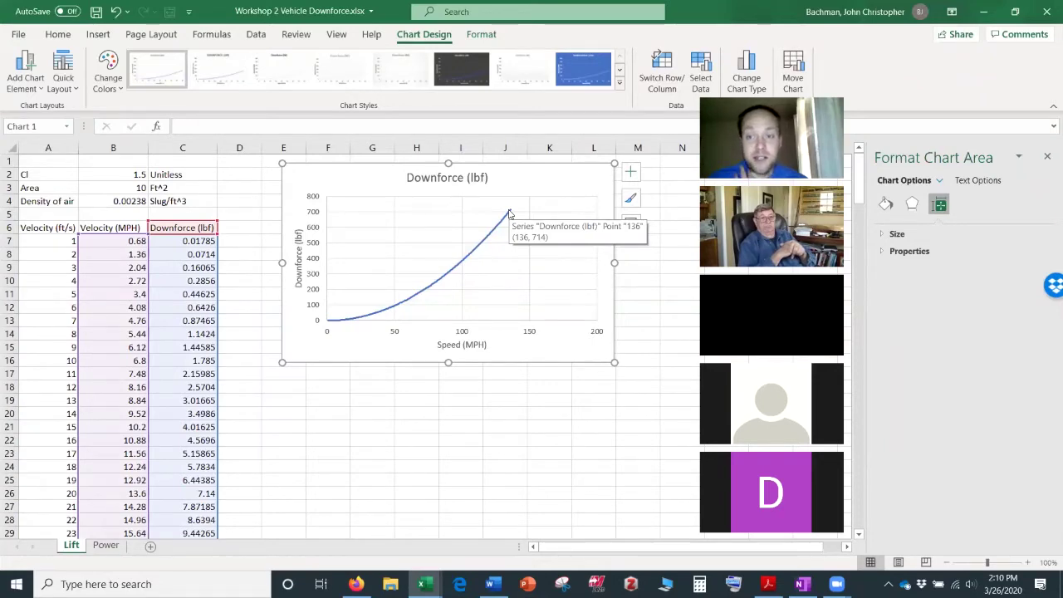
pyautogui.click(398, 386)
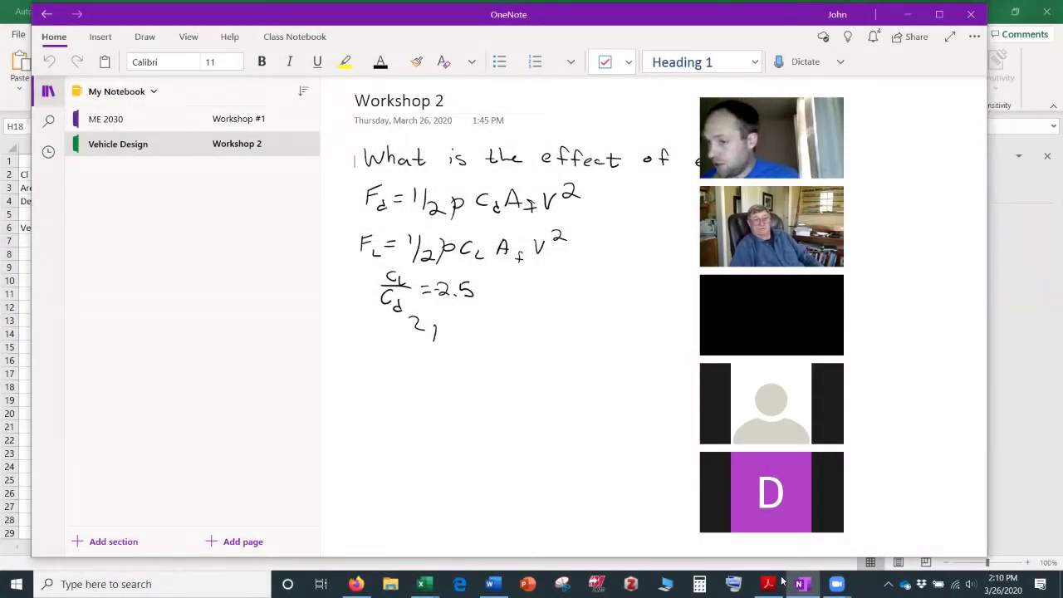
# Switch to OneNote and handwrite an underlined "Last time" heading below the lift-to-drag notes
pyautogui.moveTo(361, 357); pyautogui.dragTo(386, 374)
pyautogui.moveTo(388, 363); pyautogui.dragTo(409, 376)
pyautogui.moveTo(400, 370); pyautogui.dragTo(477, 376)
pyautogui.moveTo(480, 371); pyautogui.dragTo(488, 372)
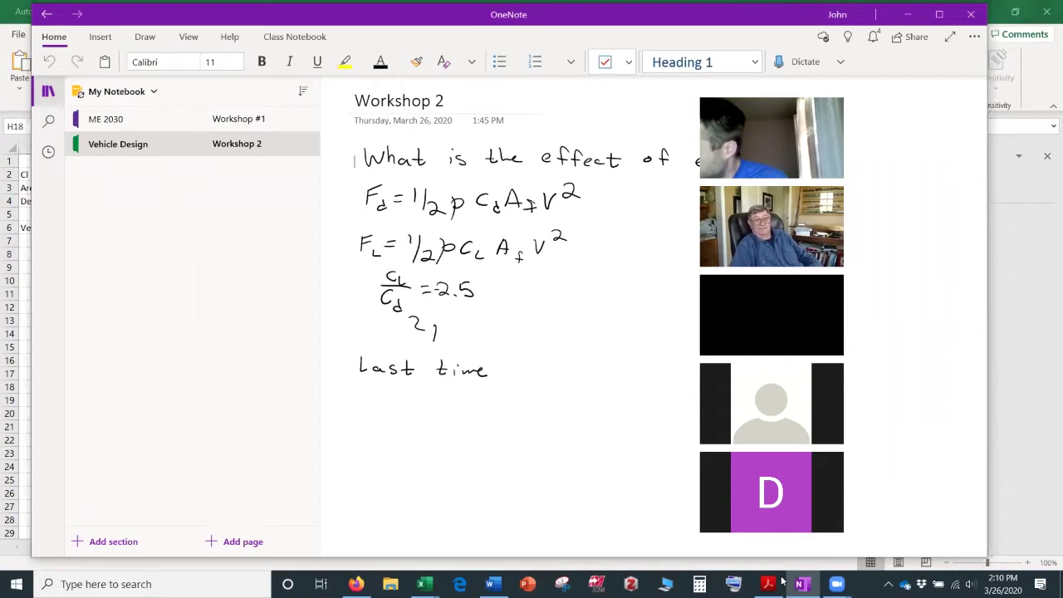
pyautogui.moveTo(346, 388); pyautogui.dragTo(491, 385)
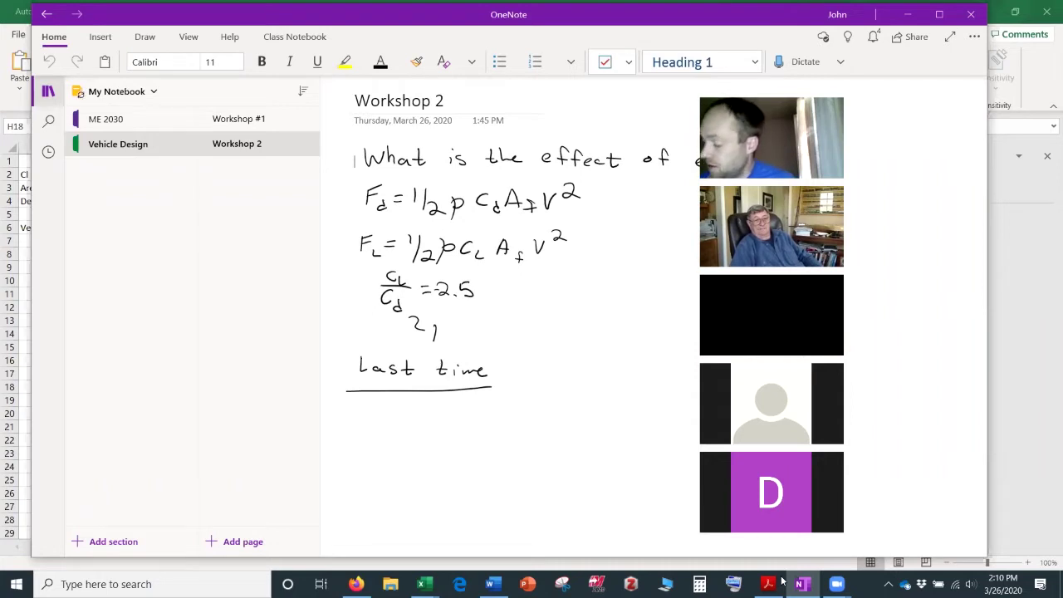
# Handwrite "Traction" under the Last time heading, with the relation a_x = NF X N_R beneath it
pyautogui.moveTo(364, 409)
pyautogui.mouseDown()
pyautogui.moveTo(364, 421)
pyautogui.moveTo(369, 406)
pyautogui.moveTo(388, 422)
pyautogui.mouseUp()
pyautogui.moveTo(399, 416); pyautogui.dragTo(406, 422)
pyautogui.moveTo(401, 413)
pyautogui.mouseDown()
pyautogui.moveTo(446, 422)
pyautogui.moveTo(407, 452)
pyautogui.moveTo(420, 456)
pyautogui.mouseUp()
pyautogui.moveTo(420, 448); pyautogui.dragTo(410, 456)
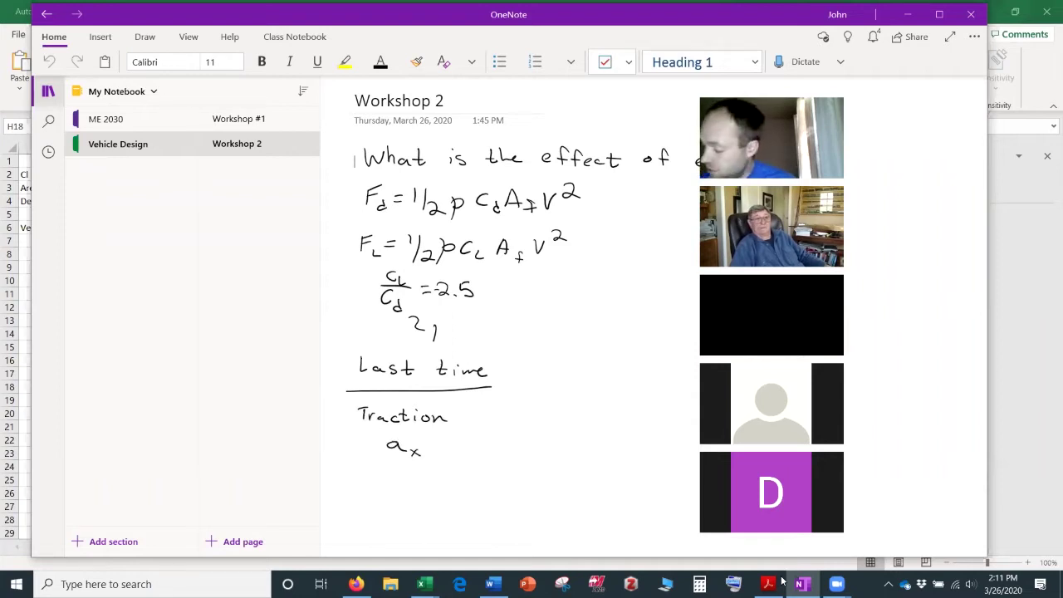
pyautogui.moveTo(449, 454)
pyautogui.mouseDown()
pyautogui.moveTo(461, 442)
pyautogui.moveTo(465, 455)
pyautogui.mouseUp()
pyautogui.moveTo(463, 442); pyautogui.dragTo(473, 447)
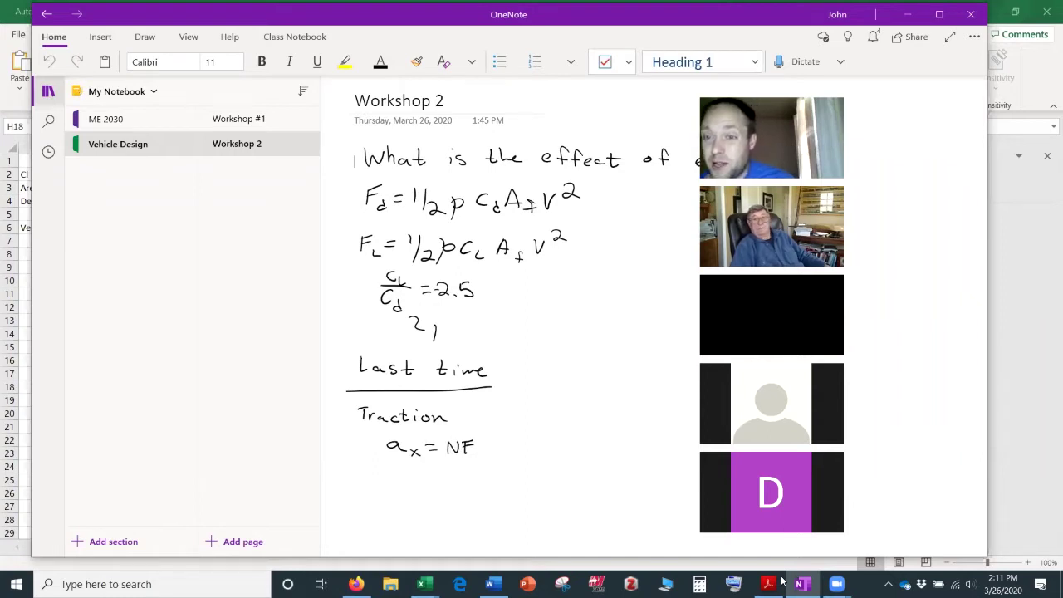
pyautogui.moveTo(490, 442)
pyautogui.mouseDown()
pyautogui.moveTo(480, 454)
pyautogui.moveTo(514, 441)
pyautogui.moveTo(520, 458)
pyautogui.mouseUp()
pyautogui.moveTo(520, 447); pyautogui.dragTo(534, 456)
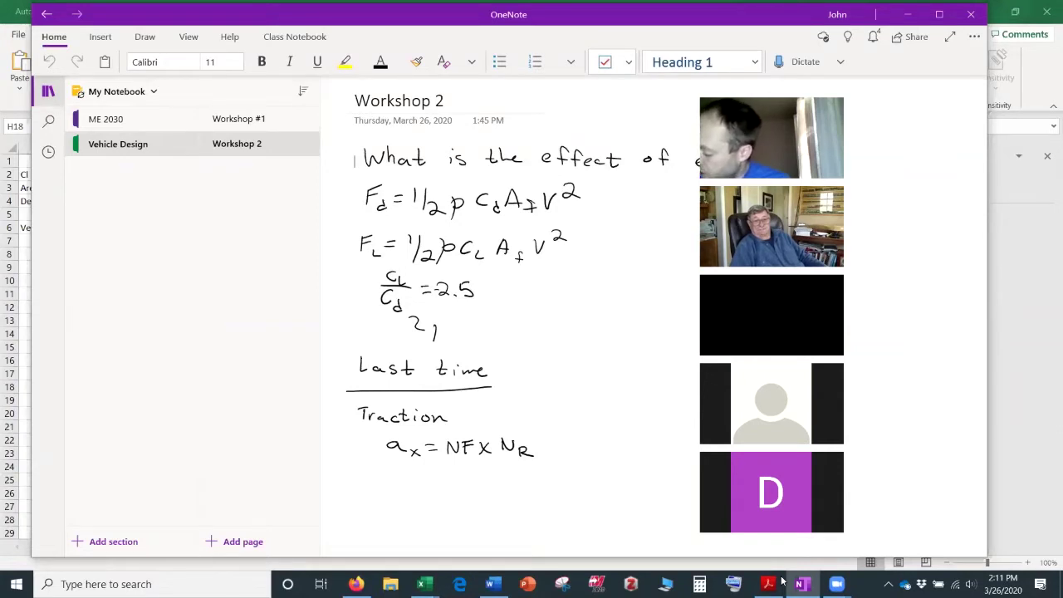
# Sketch a vehicle side view beside the traction notes with two wheels, the cg point, and Lcg and WB length arrows
pyautogui.moveTo(625, 440); pyautogui.dragTo(621, 440)
pyautogui.moveTo(706, 445); pyautogui.dragTo(695, 453)
pyautogui.moveTo(657, 425)
pyautogui.mouseDown()
pyautogui.moveTo(676, 436)
pyautogui.moveTo(624, 465)
pyautogui.moveTo(643, 464)
pyautogui.mouseUp()
pyautogui.moveTo(627, 468)
pyautogui.mouseDown()
pyautogui.moveTo(641, 488)
pyautogui.moveTo(624, 503)
pyautogui.moveTo(701, 493)
pyautogui.moveTo(662, 503)
pyautogui.mouseUp()
pyautogui.moveTo(670, 502); pyautogui.dragTo(671, 513)
# Title the sketch "Side" and add the hcg height arrow and a downward weight arrow W at the cg
pyautogui.moveTo(647, 385)
pyautogui.mouseDown()
pyautogui.moveTo(635, 397)
pyautogui.moveTo(675, 397)
pyautogui.mouseUp()
pyautogui.click(651, 385)
pyautogui.moveTo(600, 425)
pyautogui.mouseDown()
pyautogui.moveTo(599, 453)
pyautogui.moveTo(603, 430)
pyautogui.moveTo(580, 443)
pyautogui.mouseUp()
pyautogui.moveTo(588, 438); pyautogui.dragTo(586, 448)
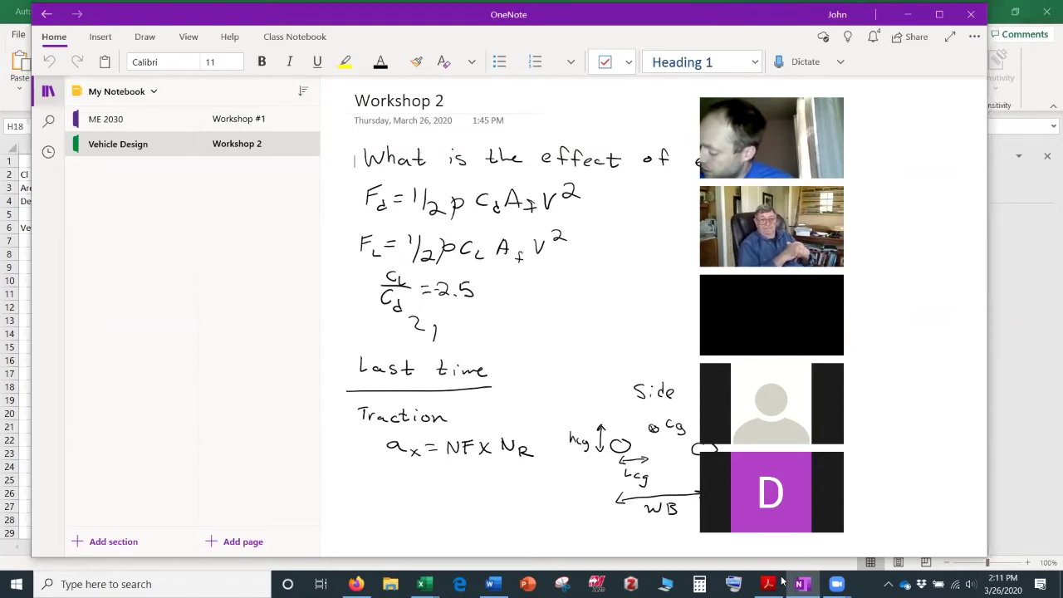
pyautogui.moveTo(653, 429)
pyautogui.mouseDown()
pyautogui.moveTo(653, 449)
pyautogui.moveTo(676, 449)
pyautogui.mouseUp()
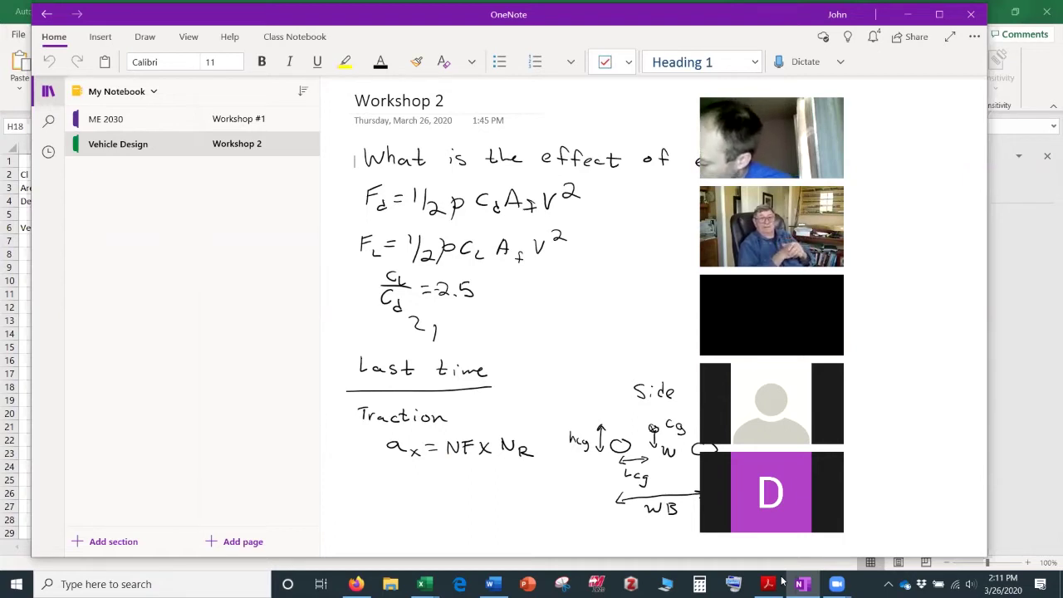
# Handwrite the rear normal force equation N_R = (WB - Lcg)W/WB + (a hcg/(g w)) W below the traction relation
pyautogui.moveTo(363, 503); pyautogui.dragTo(363, 524)
pyautogui.moveTo(363, 504); pyautogui.dragTo(388, 525)
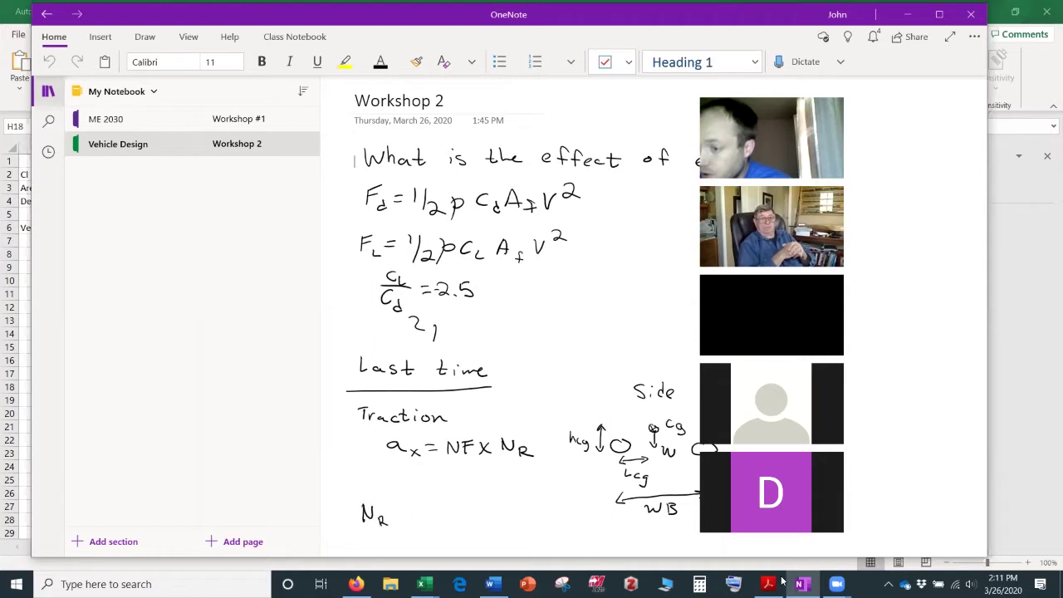
pyautogui.moveTo(420, 496)
pyautogui.mouseDown()
pyautogui.moveTo(417, 521)
pyautogui.moveTo(438, 500)
pyautogui.moveTo(444, 515)
pyautogui.mouseUp()
pyautogui.moveTo(447, 508); pyautogui.dragTo(494, 523)
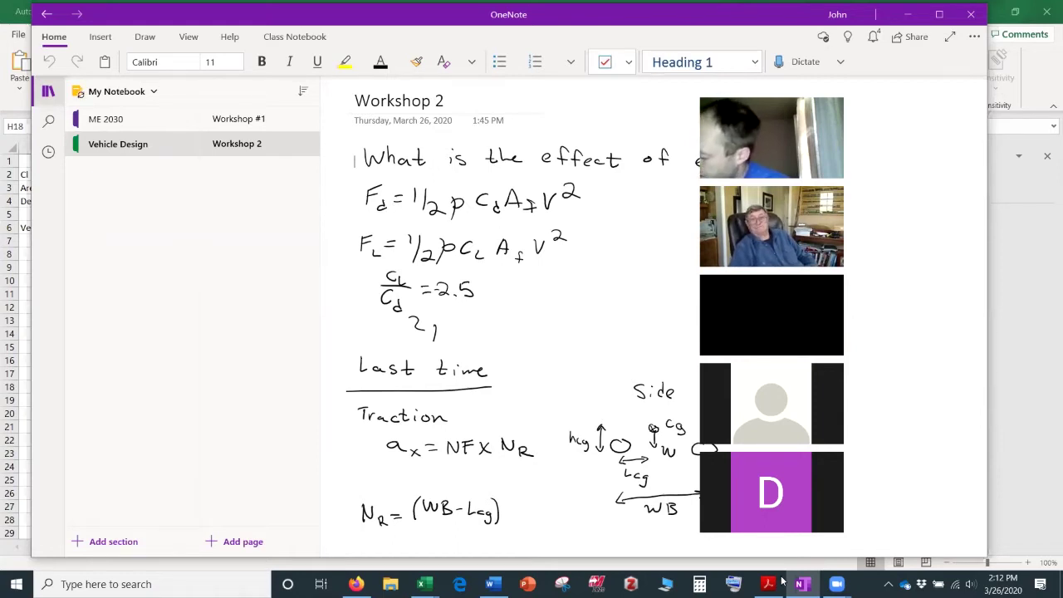
pyautogui.moveTo(500, 501); pyautogui.dragTo(521, 502)
pyautogui.moveTo(420, 528)
pyautogui.mouseDown()
pyautogui.moveTo(516, 527)
pyautogui.moveTo(466, 539)
pyautogui.moveTo(474, 549)
pyautogui.mouseUp()
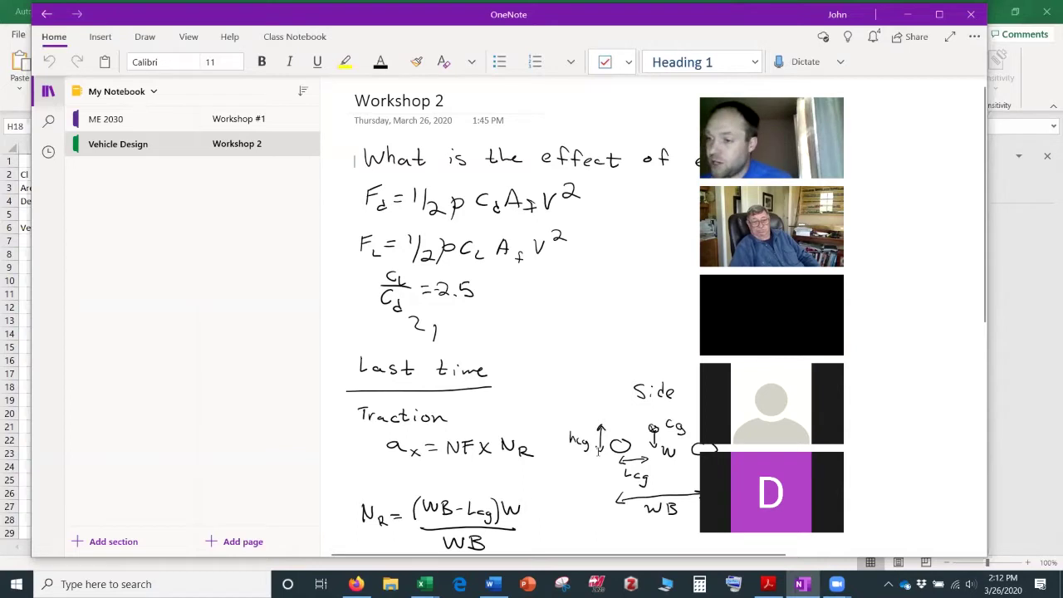
pyautogui.moveTo(537, 525)
pyautogui.mouseDown()
pyautogui.moveTo(537, 536)
pyautogui.moveTo(585, 522)
pyautogui.moveTo(611, 535)
pyautogui.moveTo(558, 556)
pyautogui.moveTo(653, 525)
pyautogui.mouseUp()
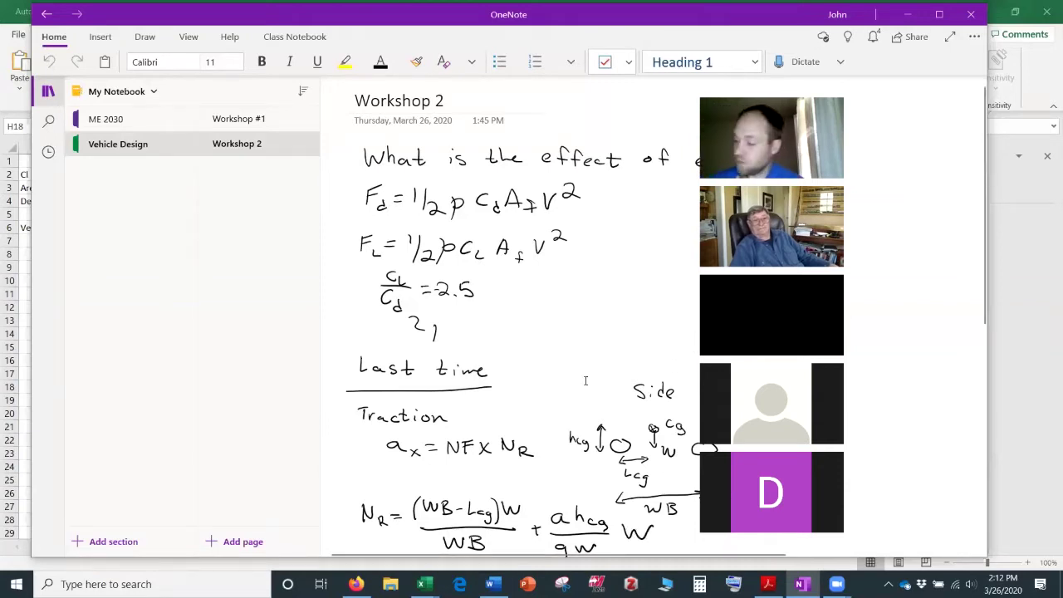
# Switch to the Formula Handbook document in Word to view the normalized tire force charts against downforce
pyautogui.scroll(-3, 557, 387)
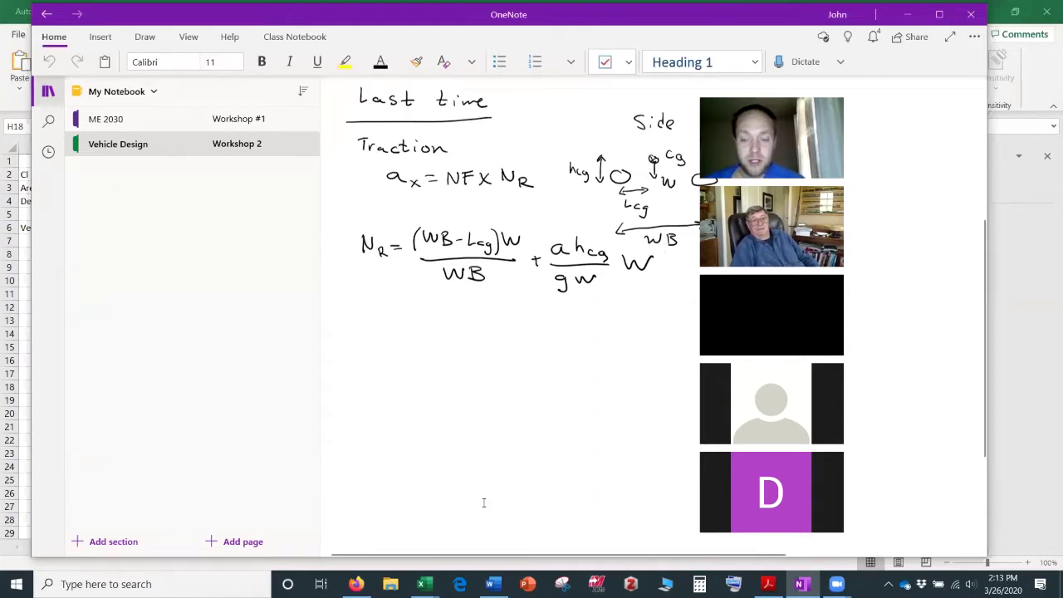
pyautogui.moveTo(490, 584)
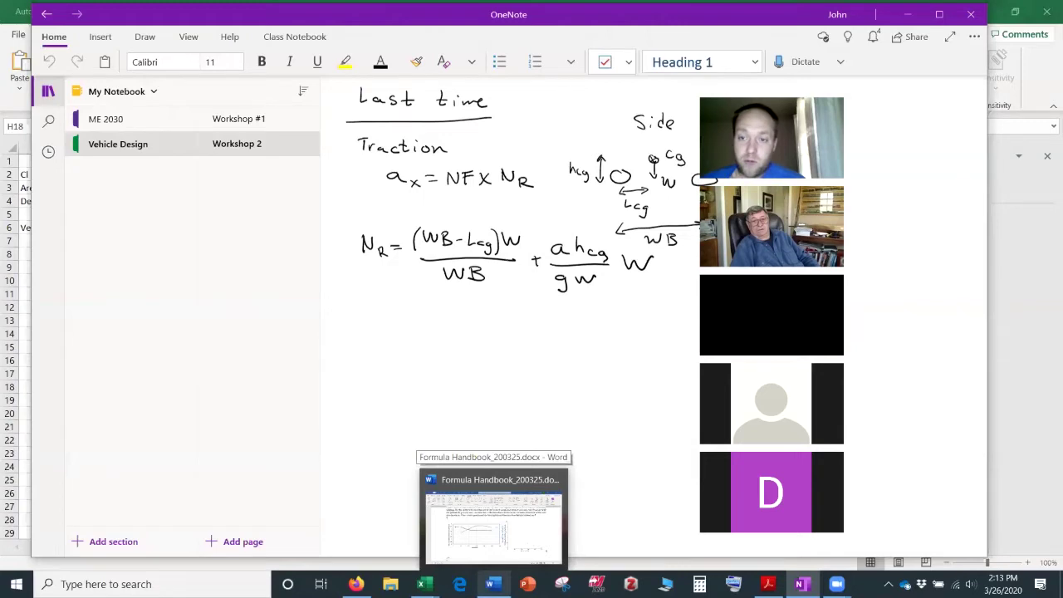
pyautogui.click(493, 519)
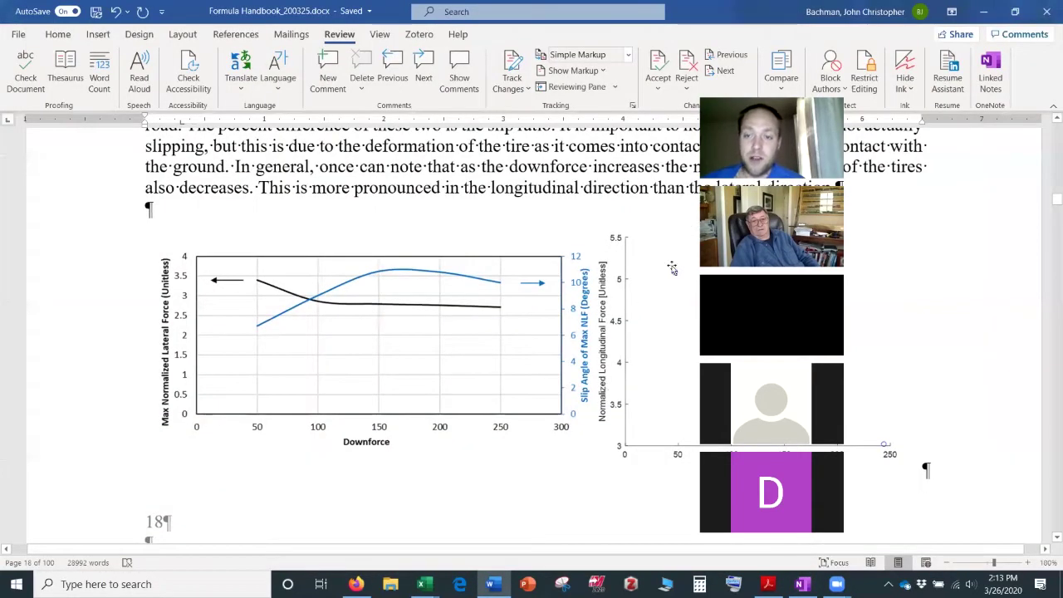
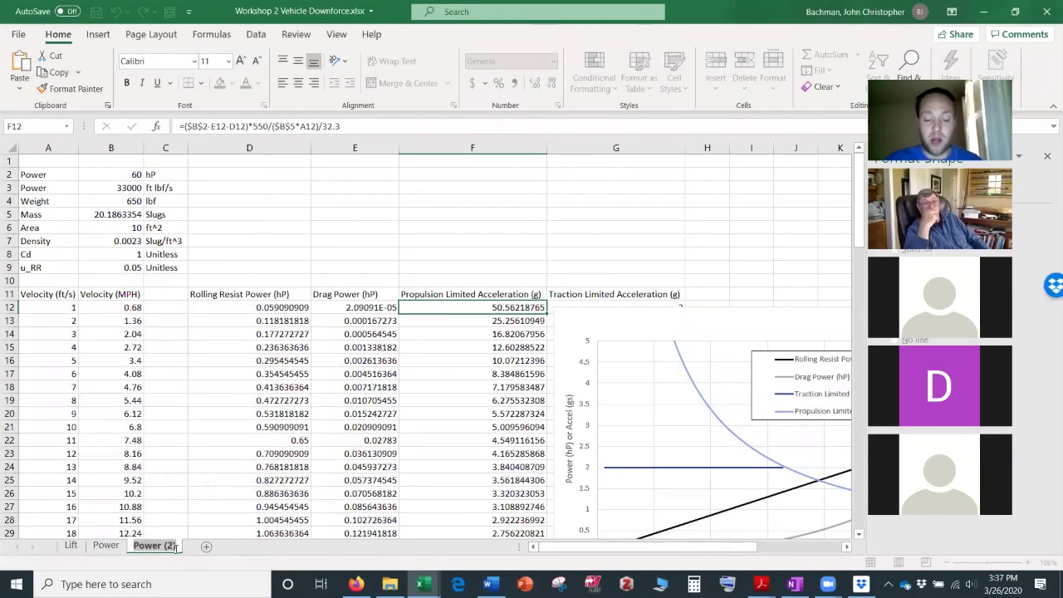
# Rename the Power (2) sheet as Baja Power and the Power sheet as Formula Power, and return to Baja Power
pyautogui.doubleClick(176, 548)
pyautogui.write('Baj')
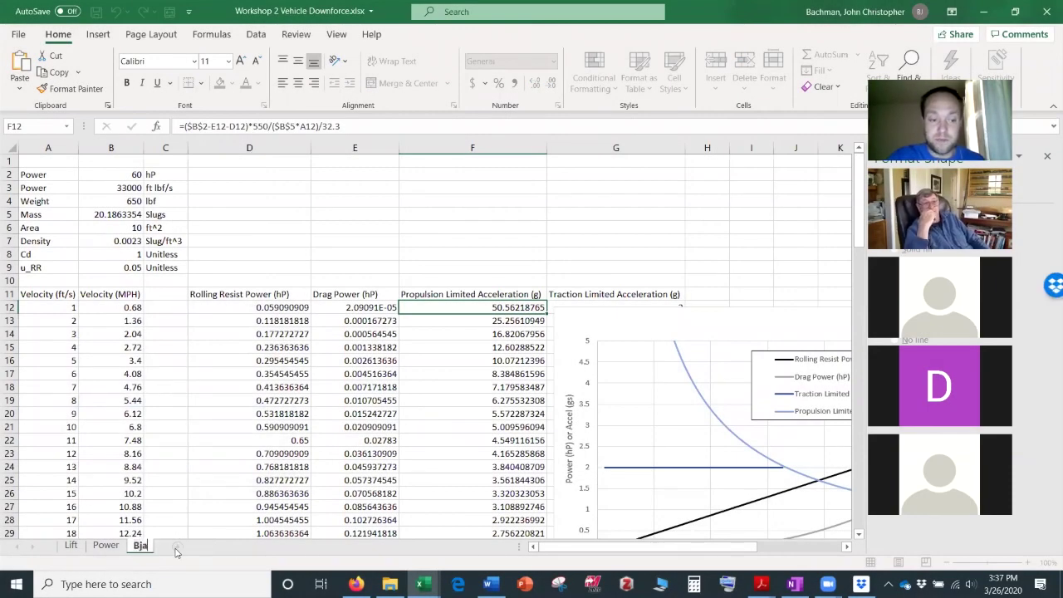
pyautogui.write('a Power')
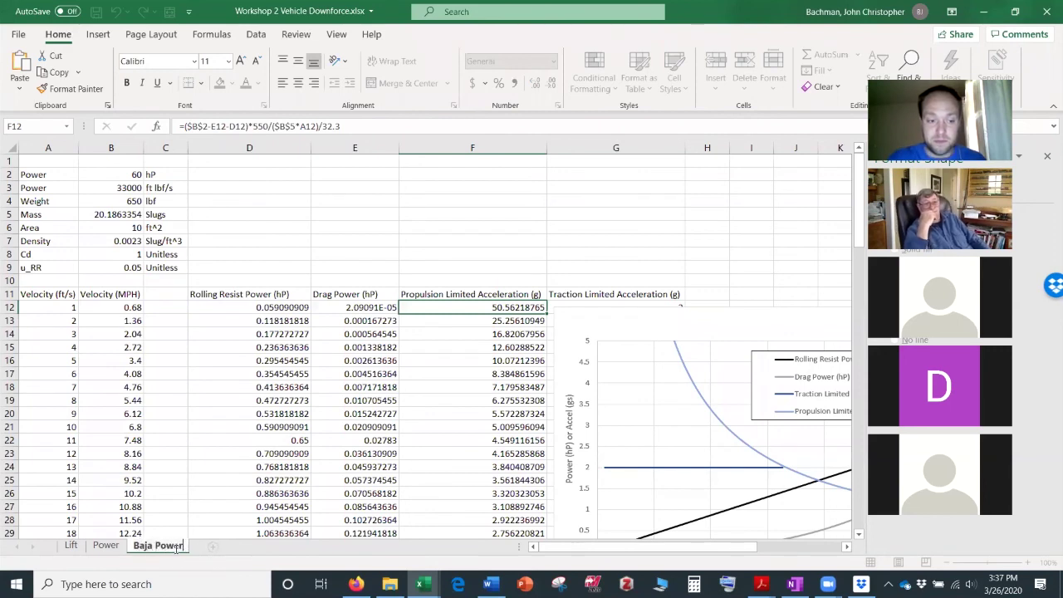
pyautogui.press('Return')
pyautogui.click(106, 546)
pyautogui.write('Formula')
pyautogui.press('Return')
pyautogui.click(196, 545)
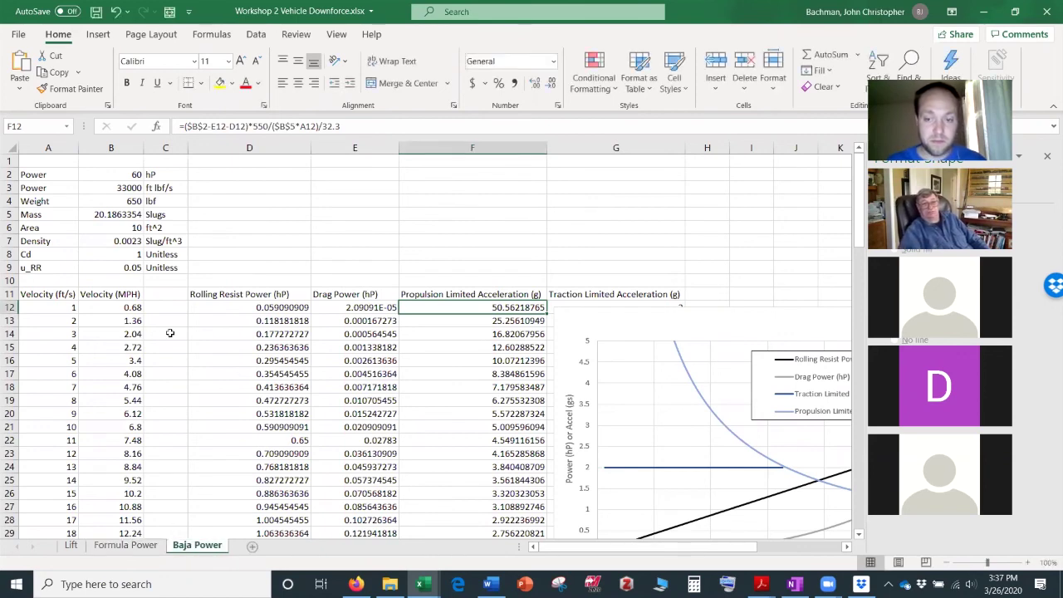
# Try a vehicle power of 12 hP on the Baja Power sheet
pyautogui.click(123, 174)
pyautogui.write('12')
pyautogui.press('Return')
# Set the Baja vehicle's power in cell B2 to 10 hP
pyautogui.click(130, 178)
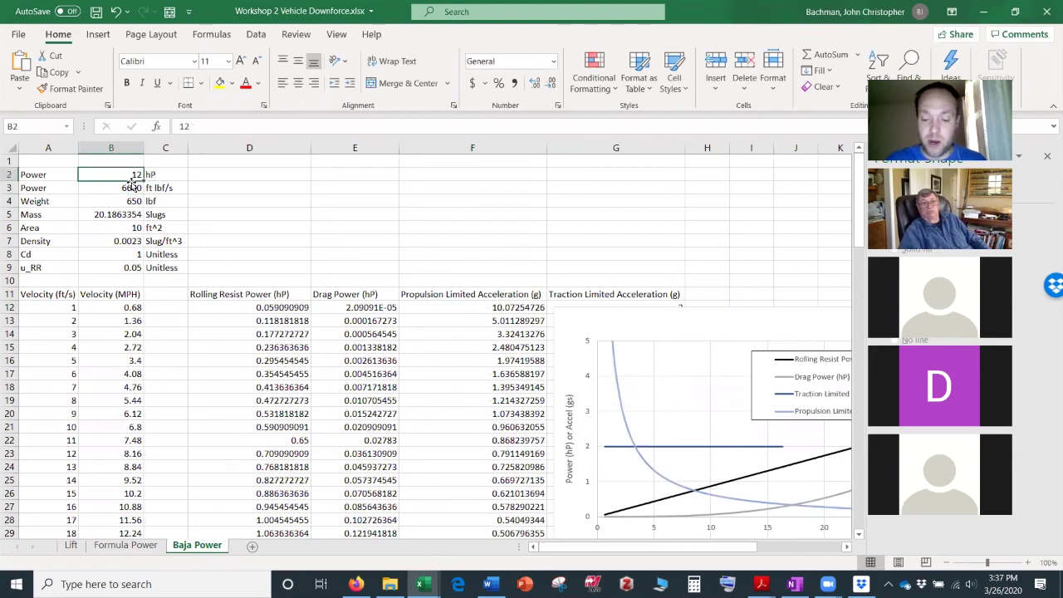
pyautogui.write('10')
pyautogui.press('Return')
pyautogui.press('Return')
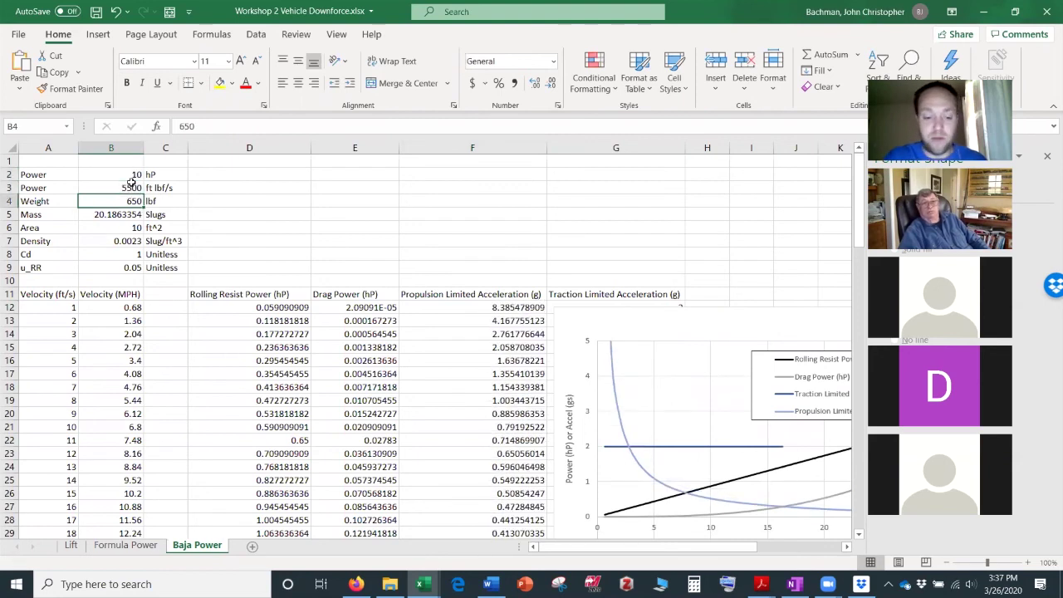
# Set the Baja vehicle's weight to 500 lbf and its rolling resistance coefficient u_RR to 0.1
pyautogui.write('50')
pyautogui.press('Return')
pyautogui.press('Return')
pyautogui.press('Return')
pyautogui.press('Return')
pyautogui.press('Return')
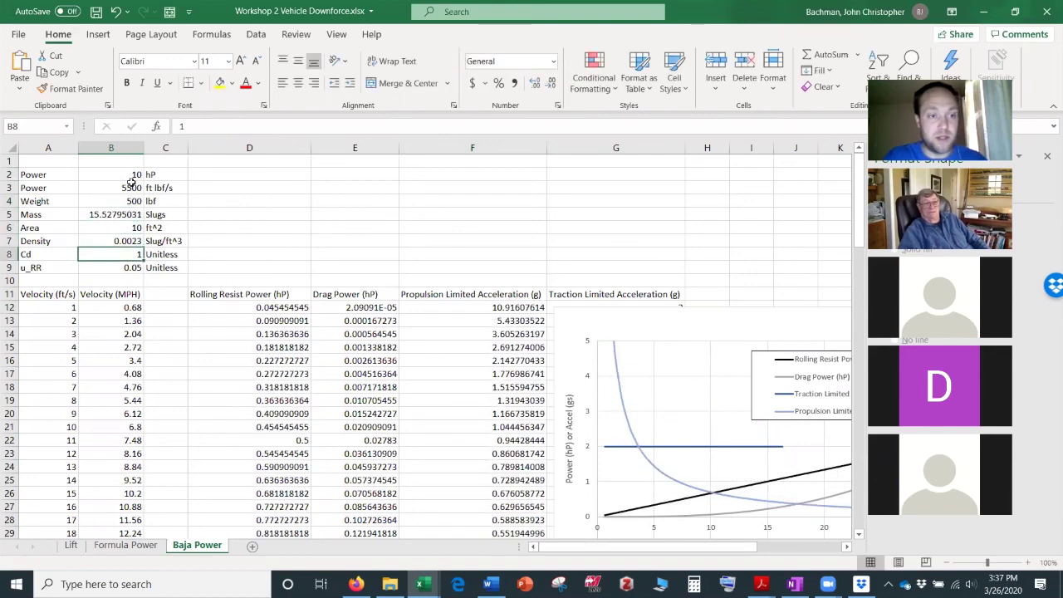
pyautogui.write('0.1')
pyautogui.press('Return')
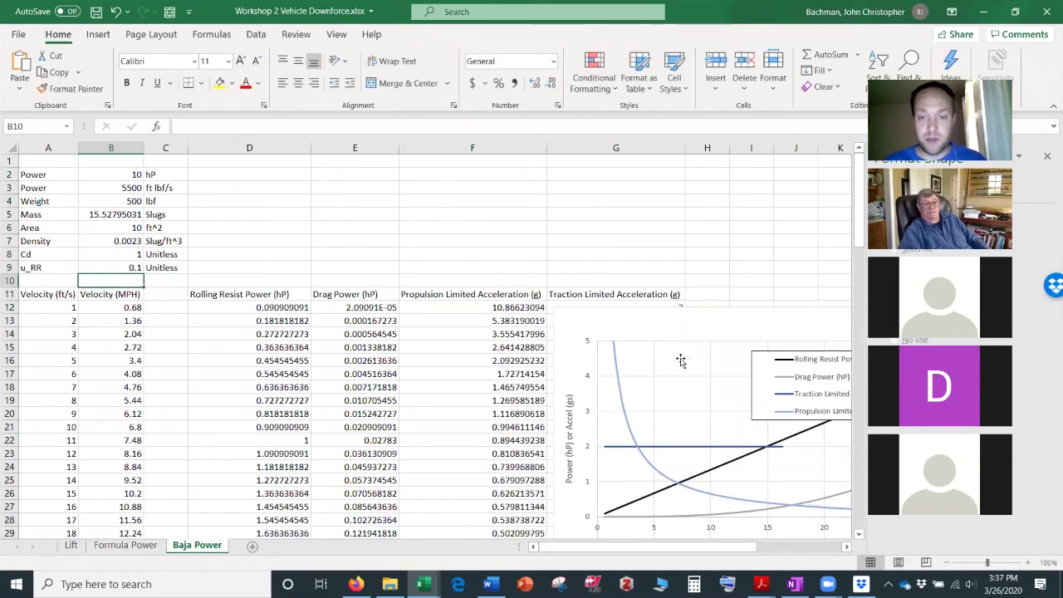
# Move the chart clear of the Traction Limited Acceleration column and fill that column with 1 g from G12 down
pyautogui.moveTo(612, 322); pyautogui.dragTo(775, 322)
pyautogui.click(669, 307)
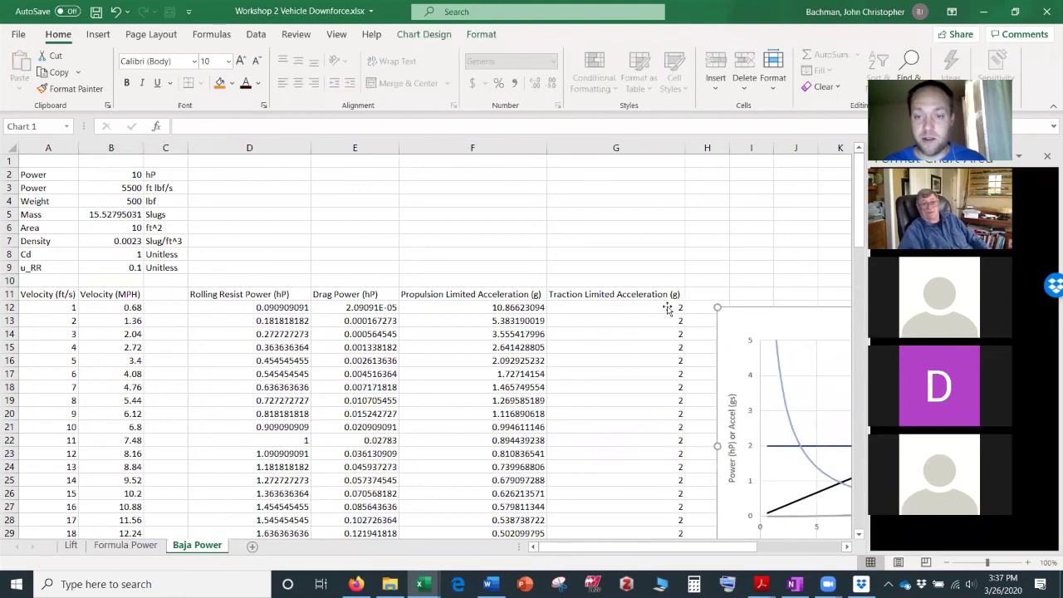
pyautogui.write('1')
pyautogui.hotkey('ctrl', 'Return')
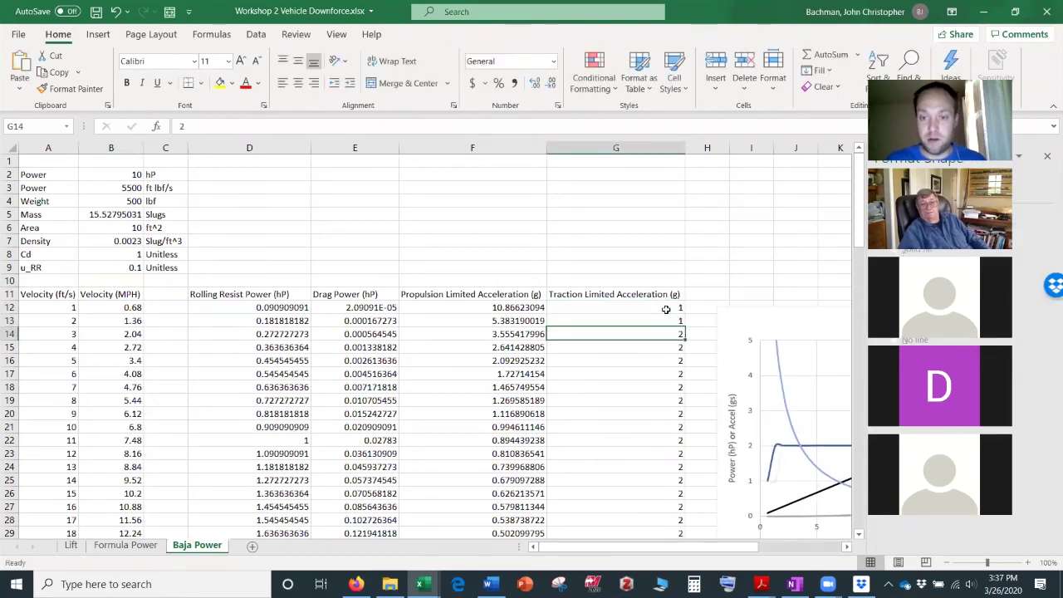
pyautogui.moveTo(684, 314); pyautogui.dragTo(624, 347)
pyautogui.click(636, 347)
# Clear the Traction Limited Acceleration values in the lower rows of column G, down from row 23
pyautogui.moveTo(662, 291); pyautogui.dragTo(645, 347)
pyautogui.press('Delete')
pyautogui.moveTo(633, 239); pyautogui.dragTo(634, 271)
pyautogui.press('Delete')
pyautogui.click(635, 276)
pyautogui.press('Delete')
pyautogui.scroll(2, 664, 273)
pyautogui.moveTo(665, 273); pyautogui.dragTo(656, 311)
pyautogui.press('Delete')
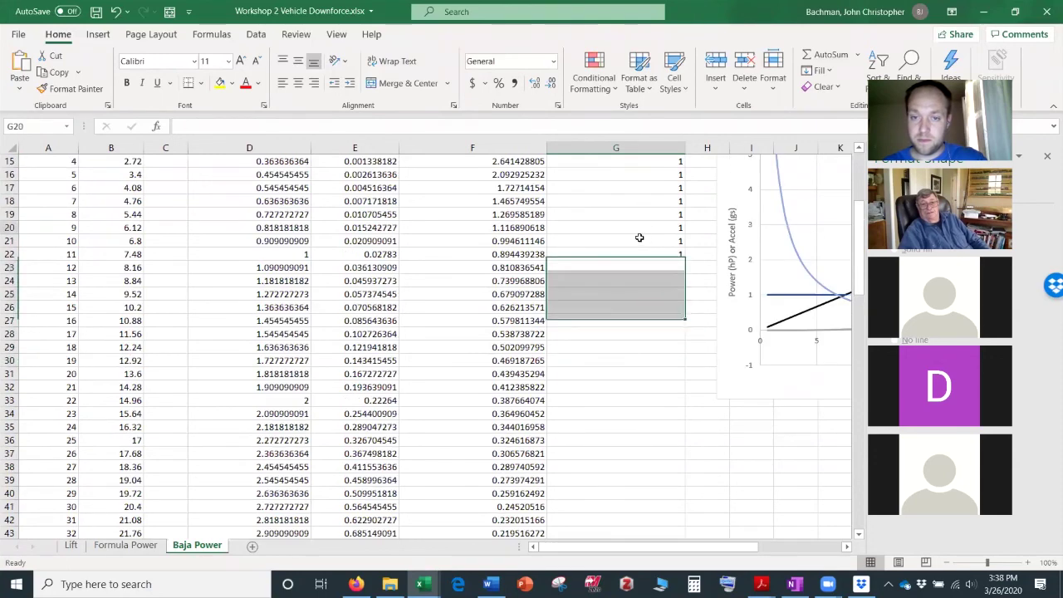
# Trim the Traction Limited Acceleration values to end at row 20, re-entering 1 in G20
pyautogui.moveTo(640, 225); pyautogui.dragTo(640, 261)
pyautogui.press('Delete')
pyautogui.click(649, 229)
pyautogui.write('1')
pyautogui.press('Return')
# Examine the Baja chart and its data, comparing the traction and propulsion limited acceleration curves with rolling resistance and drag power
pyautogui.moveTo(719, 552); pyautogui.dragTo(790, 550)
pyautogui.scroll(1, 613, 439)
pyautogui.scroll(1, 614, 439)
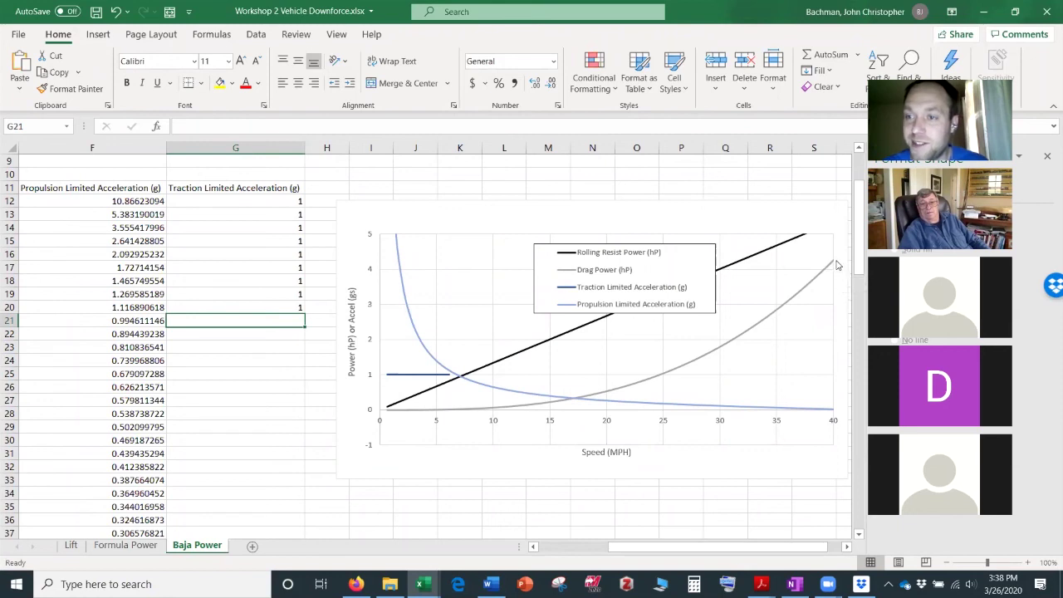
pyautogui.moveTo(810, 284)
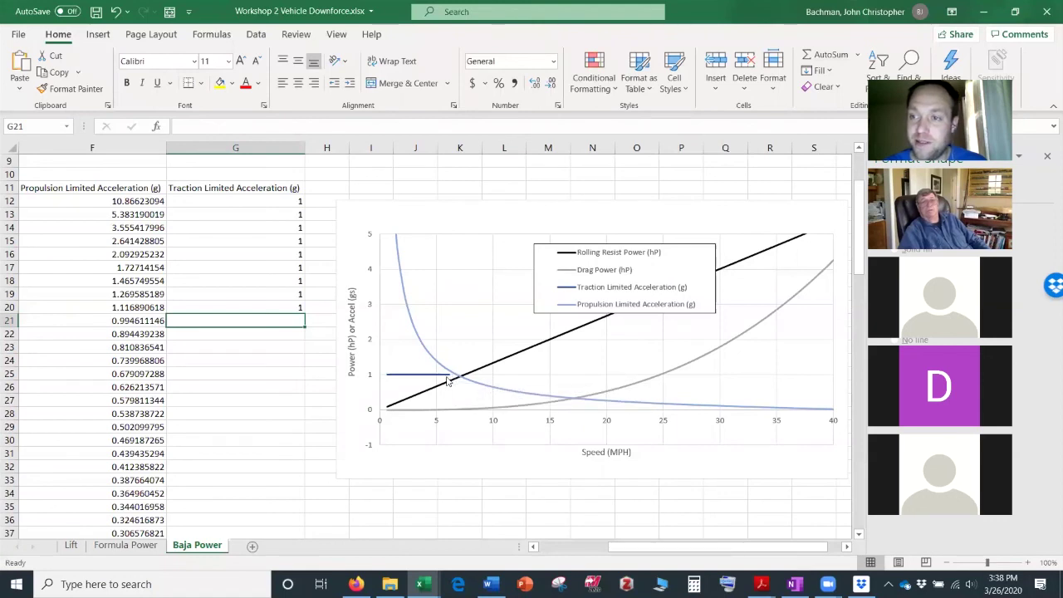
pyautogui.moveTo(455, 380)
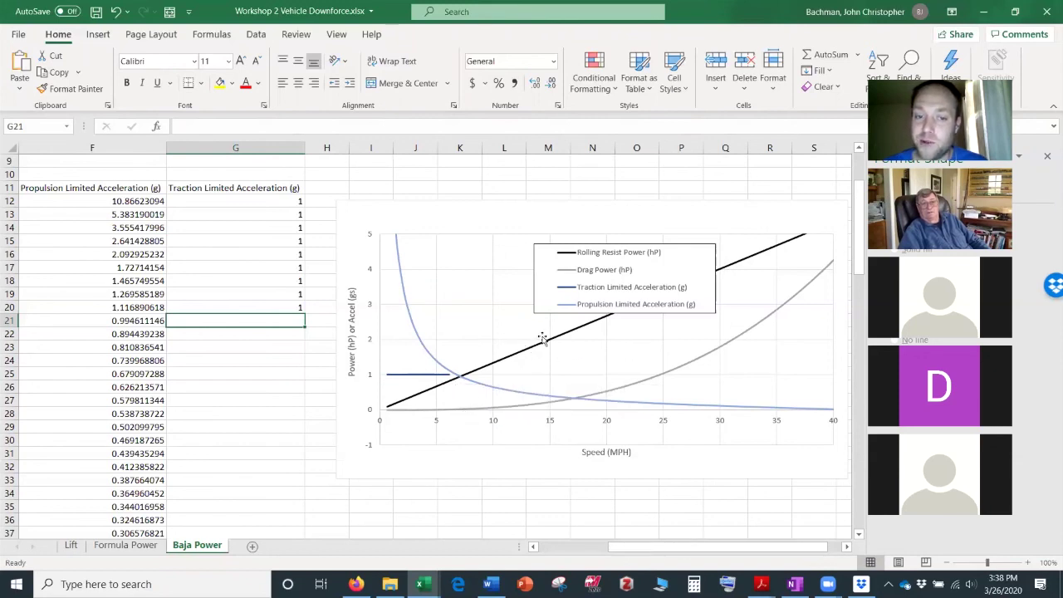
pyautogui.moveTo(549, 348)
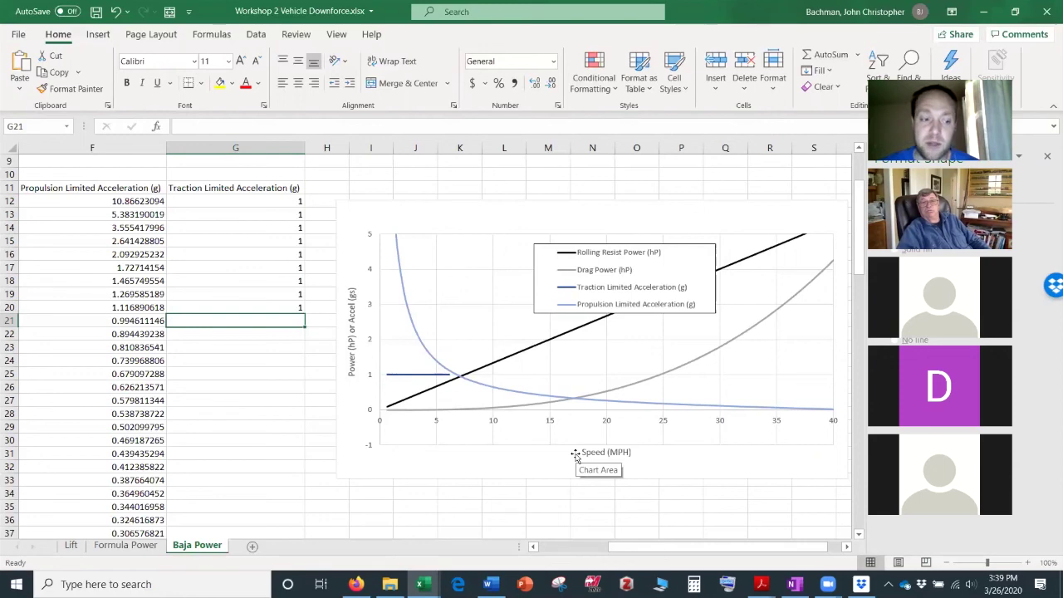
pyautogui.moveTo(694, 547); pyautogui.dragTo(577, 546)
pyautogui.scroll(3, 249, 415)
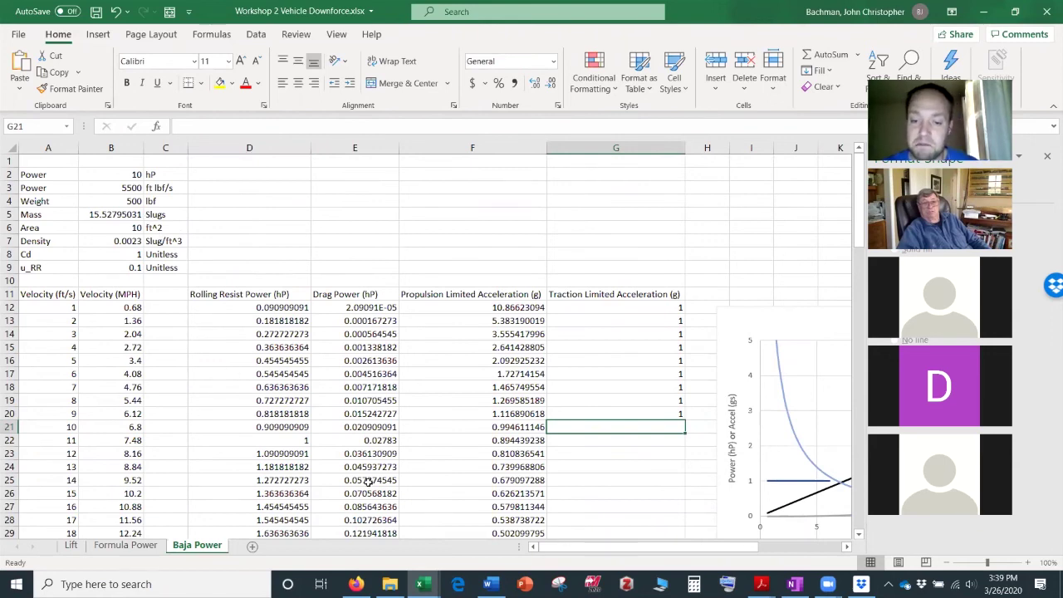
pyautogui.click(678, 481)
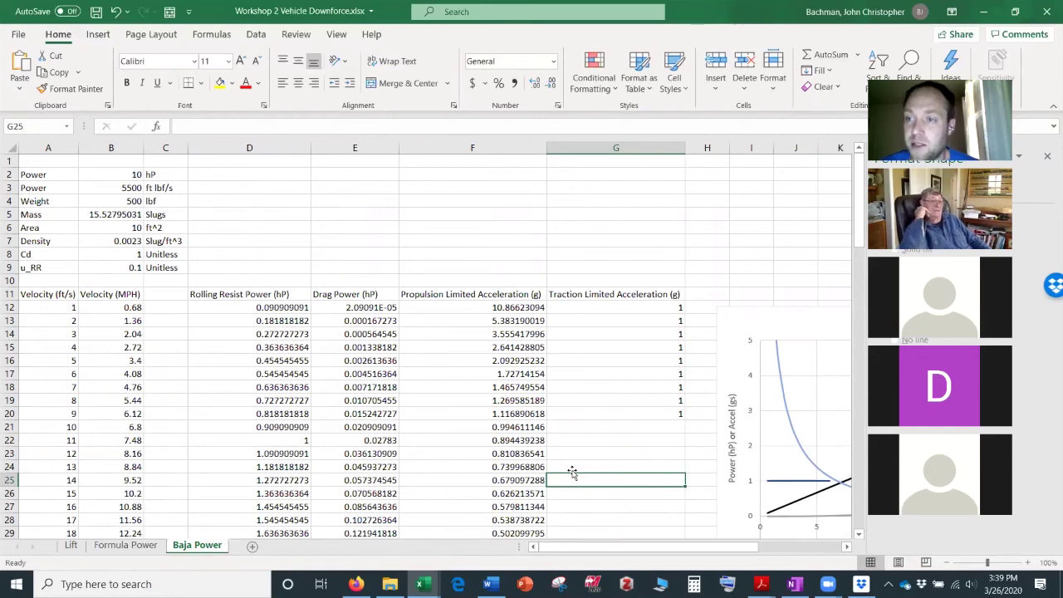
pyautogui.moveTo(669, 549)
pyautogui.mouseDown()
pyautogui.moveTo(745, 549)
pyautogui.moveTo(667, 550)
pyautogui.mouseUp()
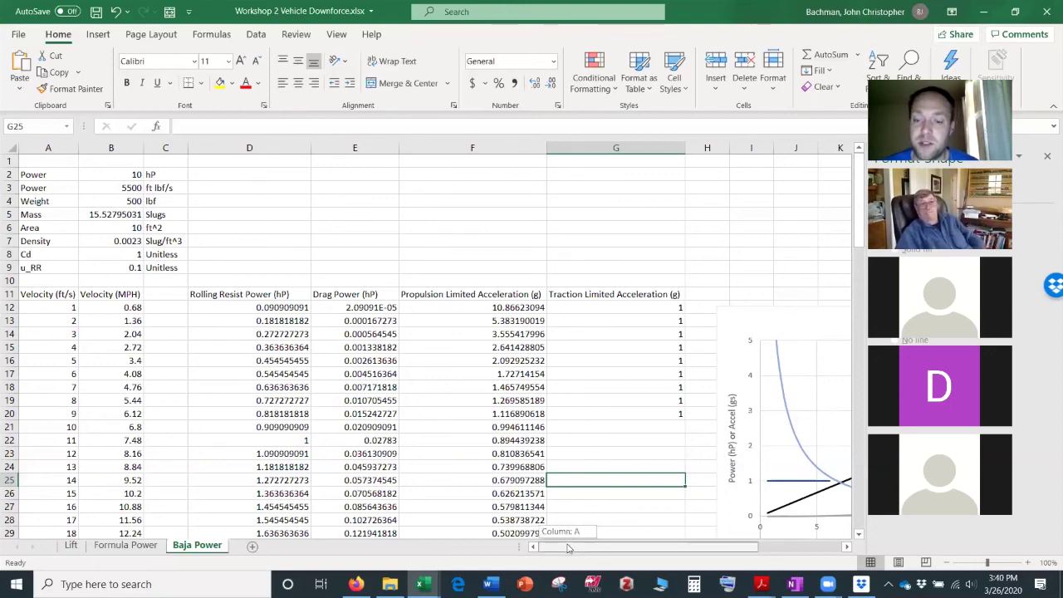
pyautogui.hscroll(5, 582, 545)
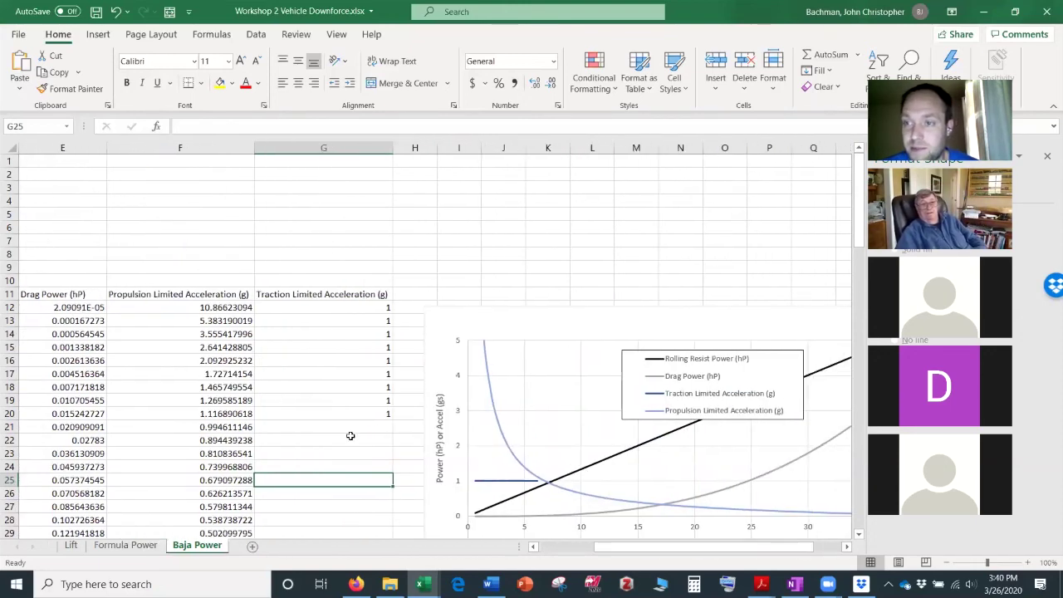
pyautogui.scroll(-2, 351, 435)
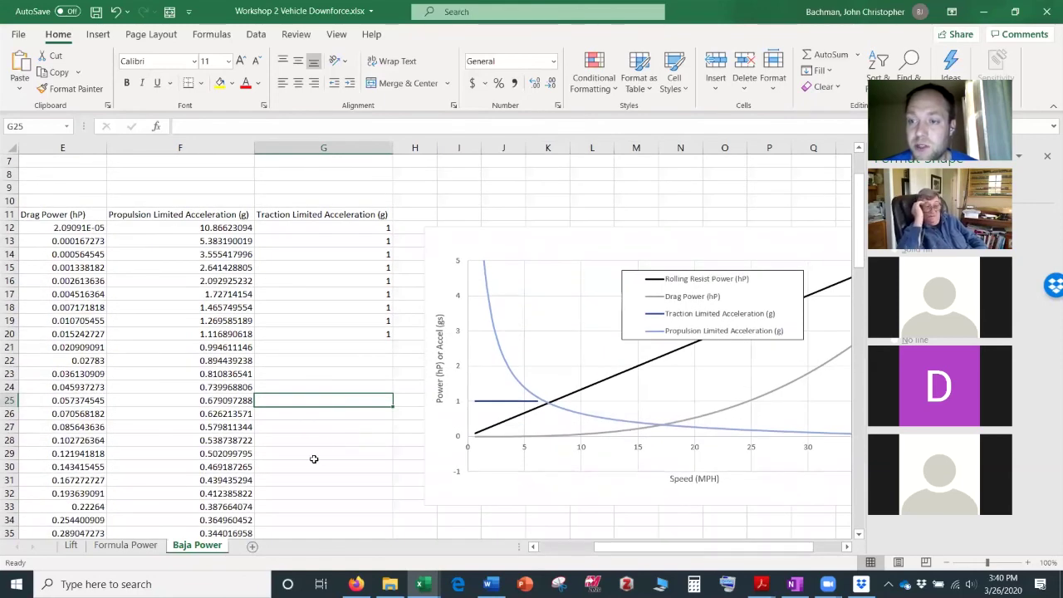